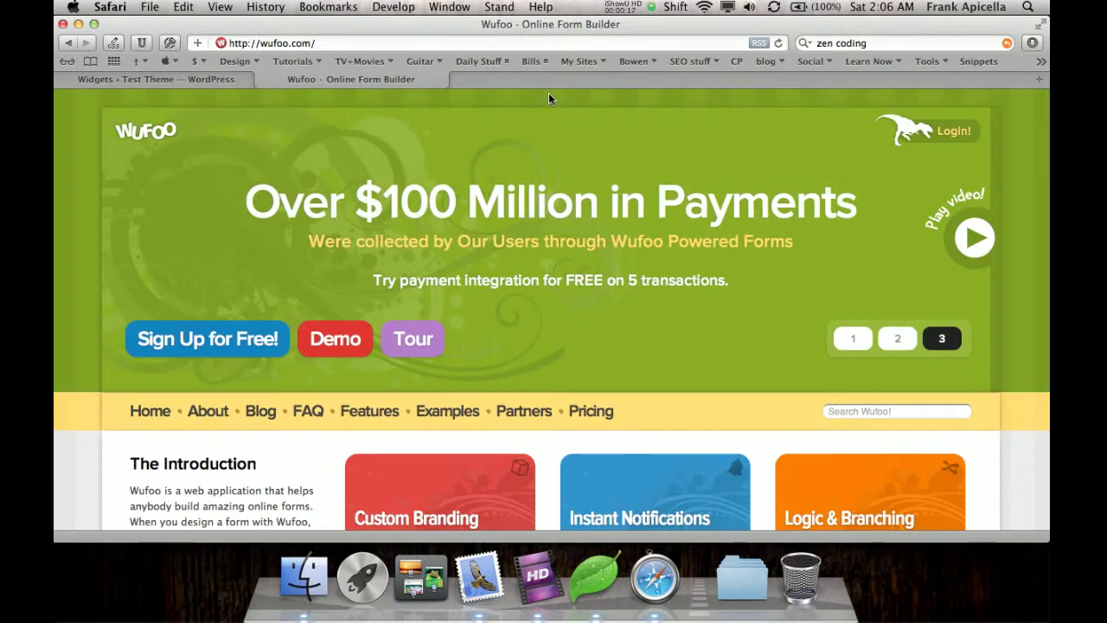
Log in to Wufoo with the account email and password and review the saved forms in the Form Manager
click(917, 128)
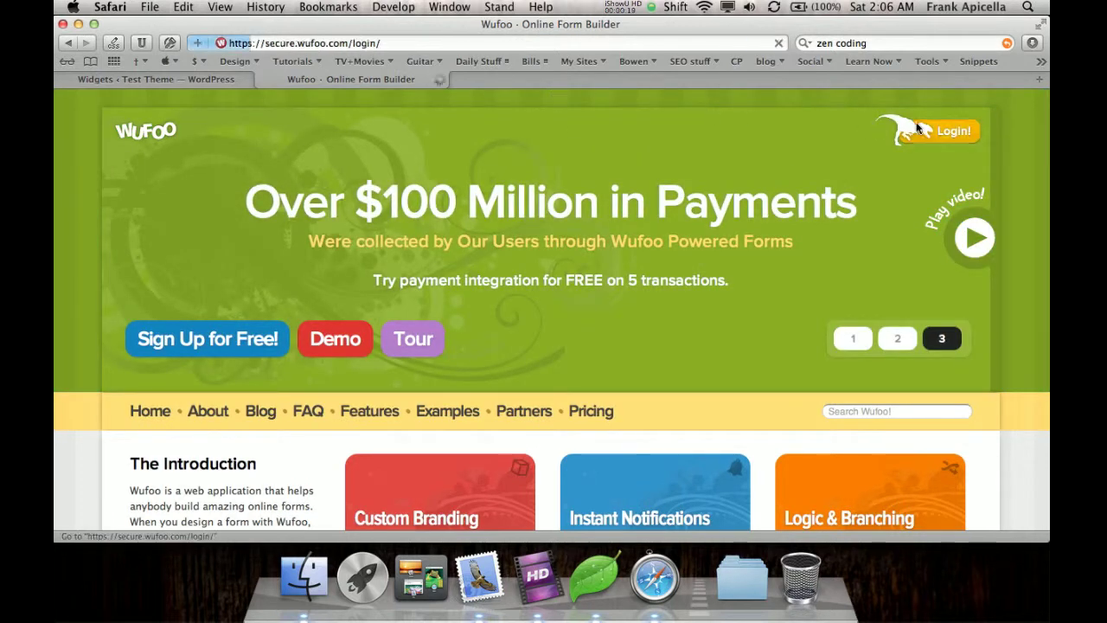
key(super+backslash)
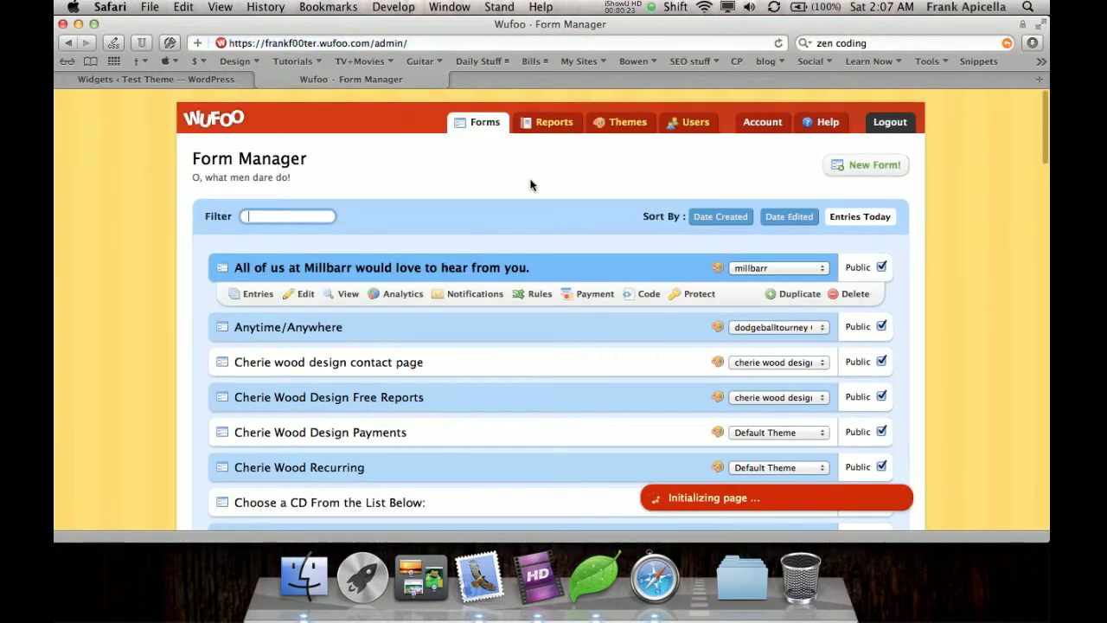
scroll(918, 220, down, 5)
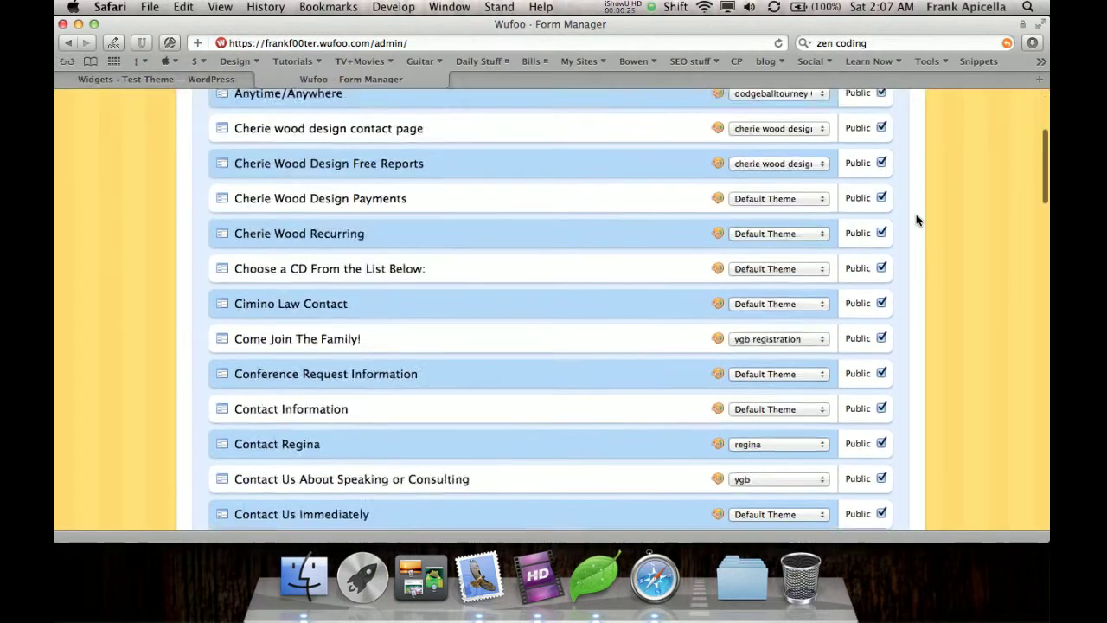
scroll(917, 220, down, 10)
scroll(917, 220, down, 10)
scroll(918, 220, up, 3)
scroll(917, 220, up, 10)
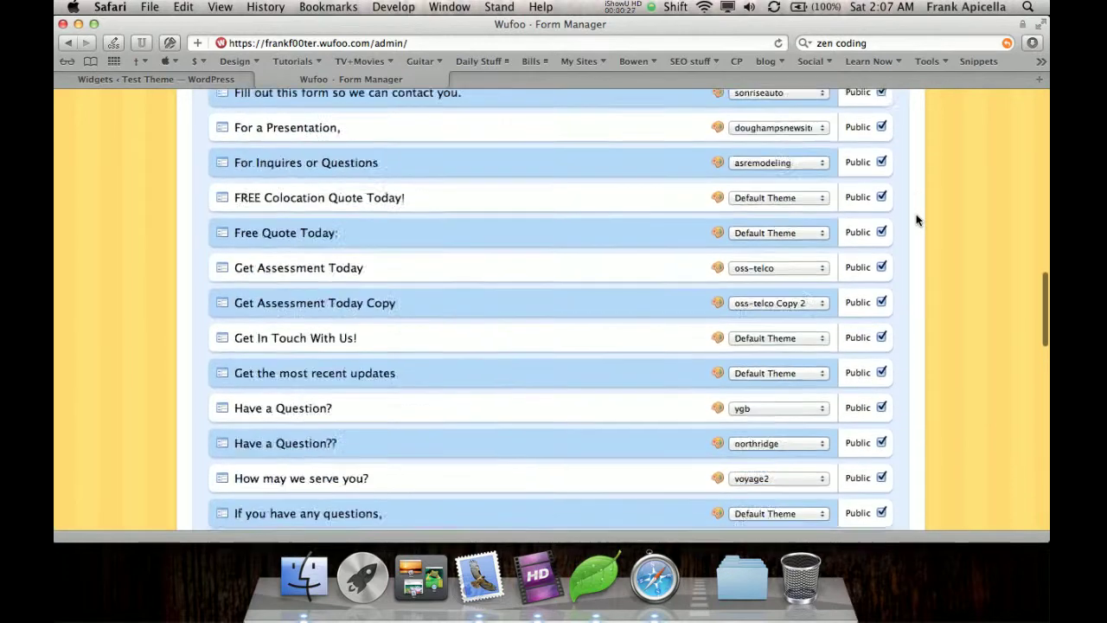
scroll(914, 217, up, 10)
key(super+t)
Load the yougottabelieve.org website in the new tab
text(yougu)
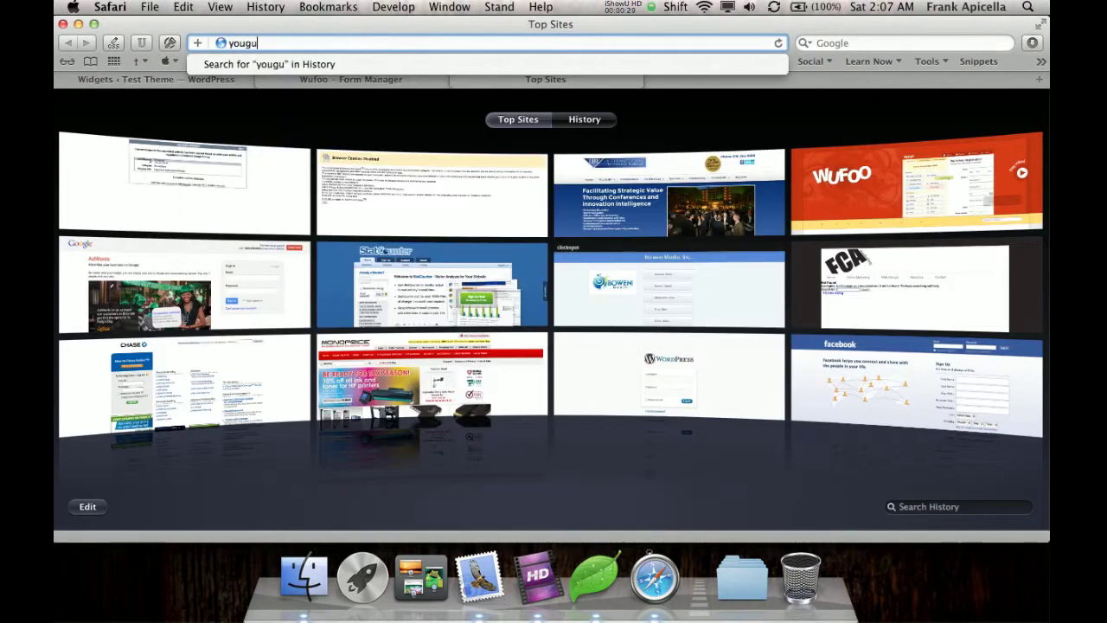
key(BackSpace)
key(BackSpace)
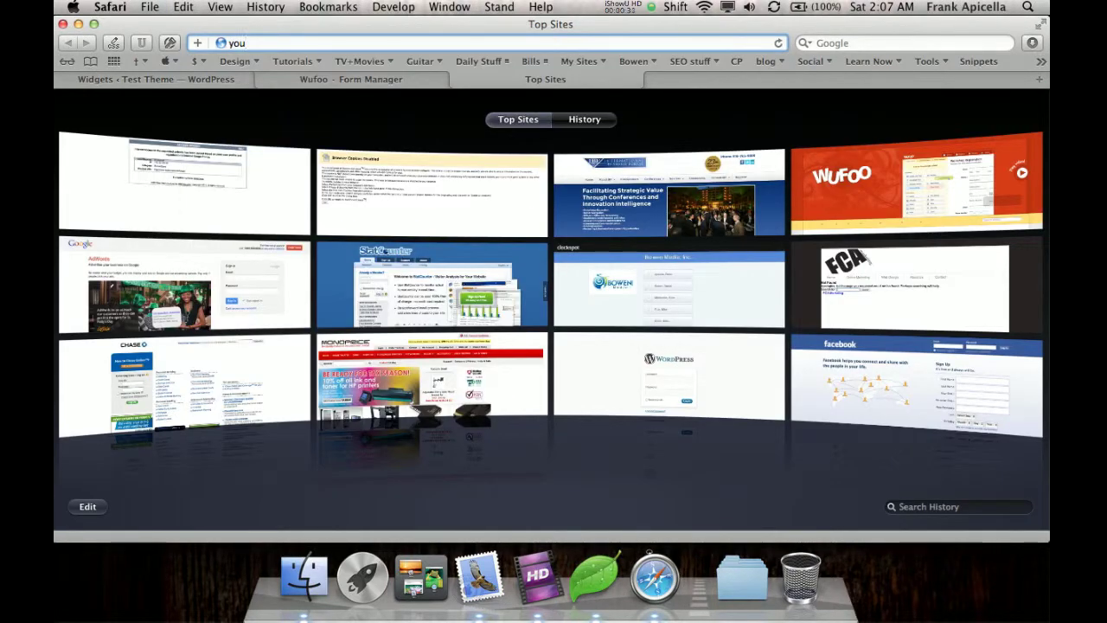
text(gottabelieve.o)
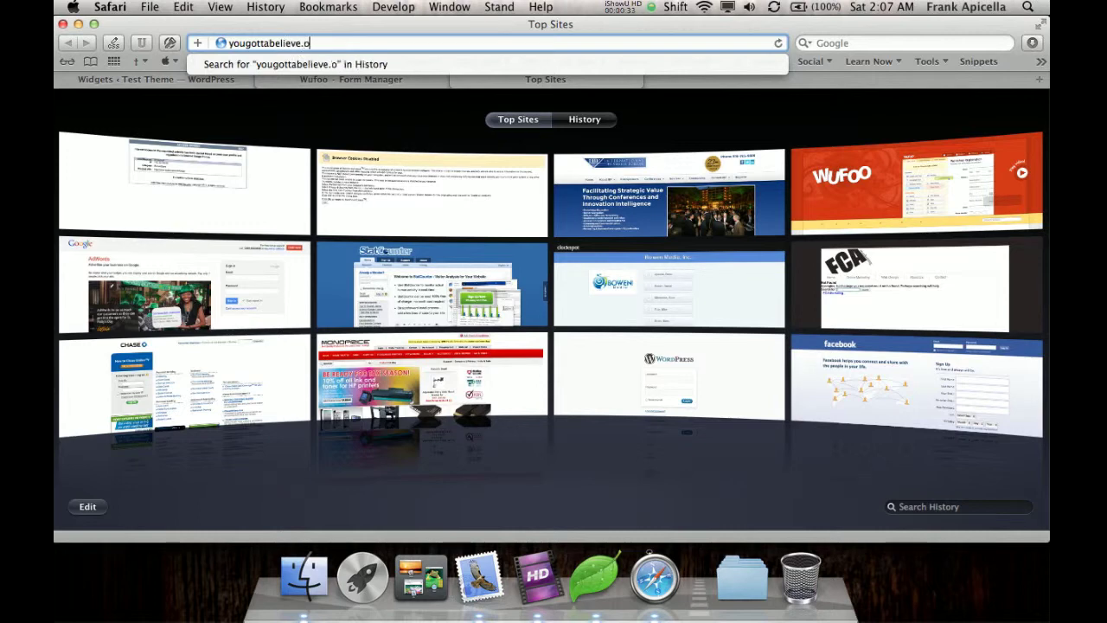
text(rg)
key(Return)
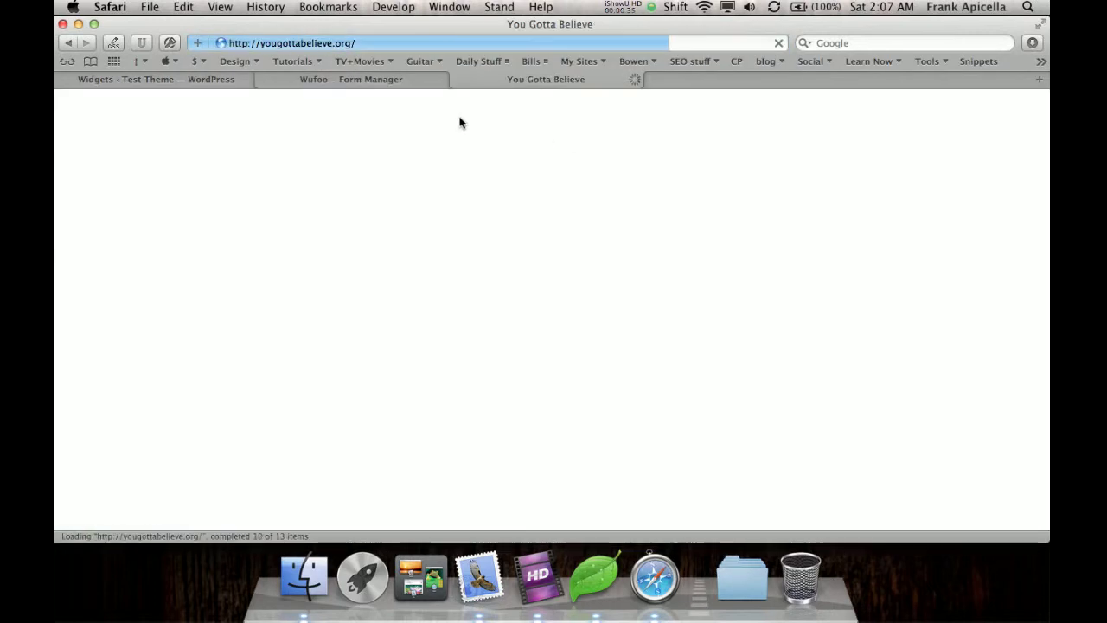
Open the Annual Dunk-A-Thon pledge page and scroll through its embedded forms
scroll(940, 277, down, 5)
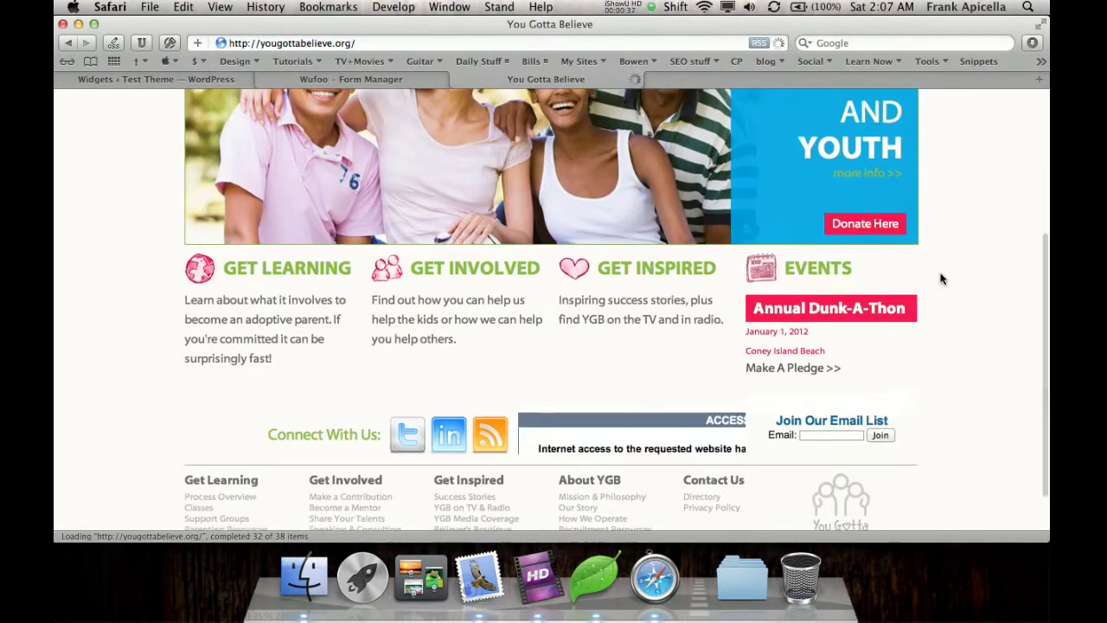
click(782, 364)
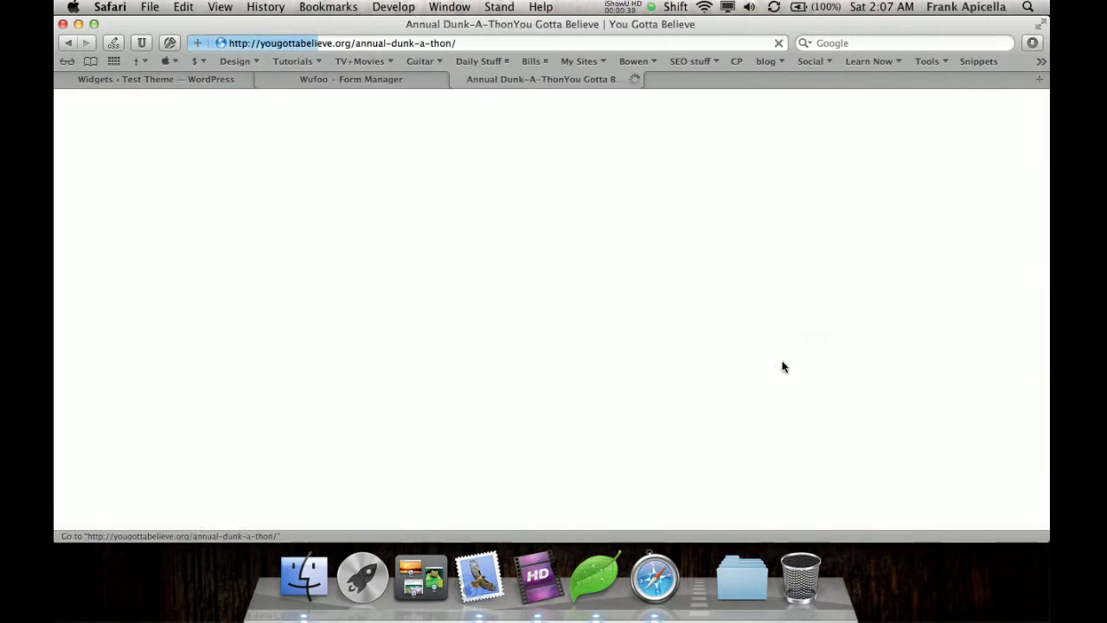
scroll(594, 297, down, 5)
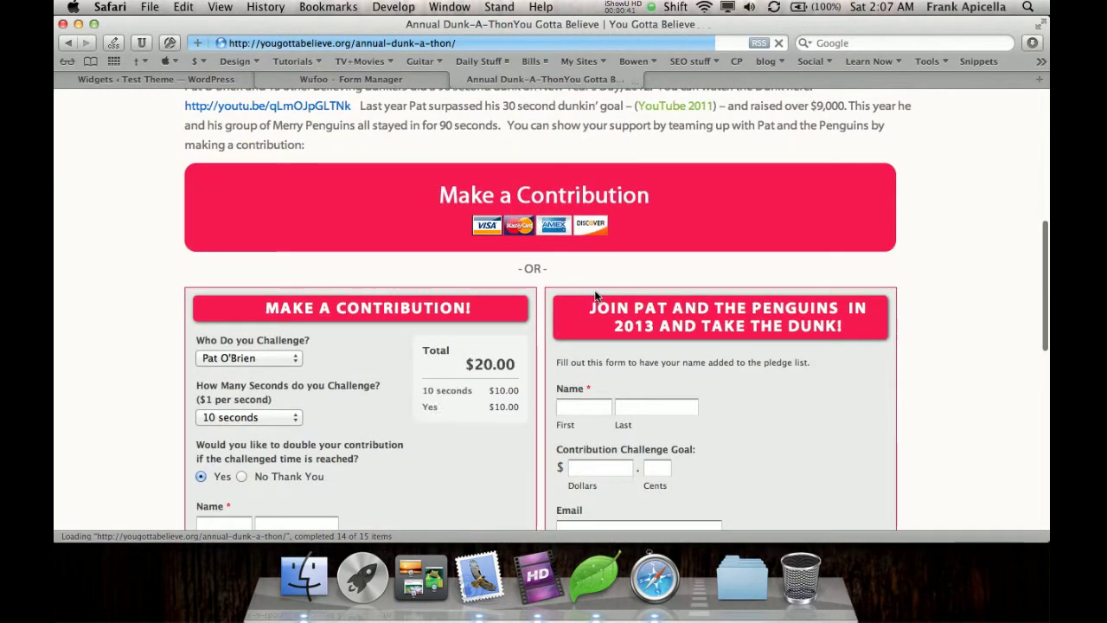
scroll(595, 297, down, 2)
scroll(328, 227, down, 5)
scroll(328, 228, up, 4)
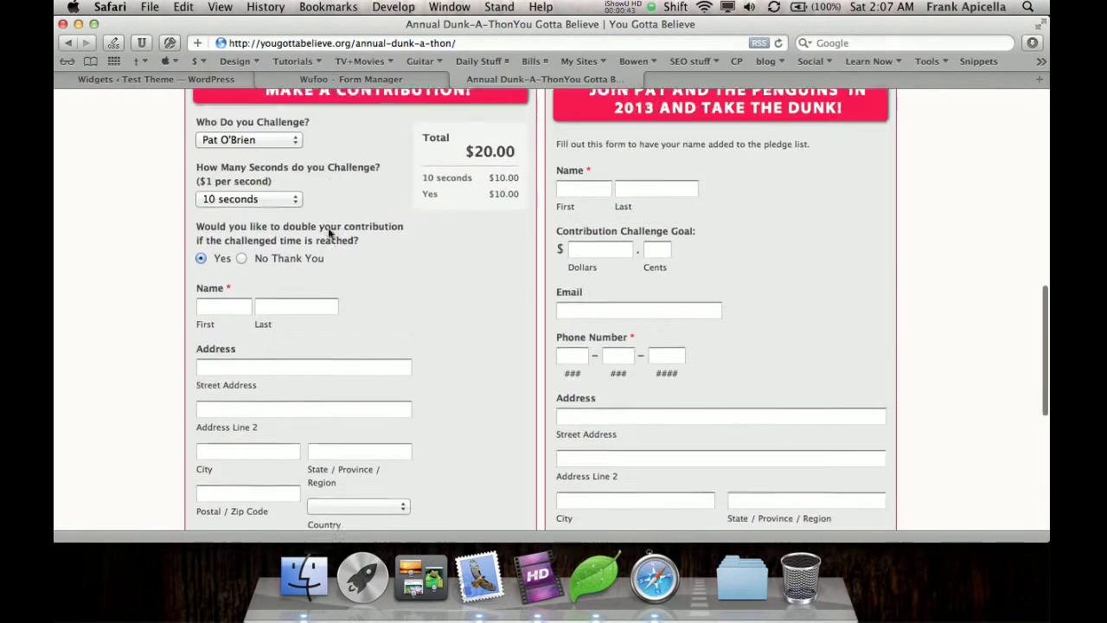
scroll(286, 238, up, 1)
Set the challenge length to 30 seconds, pick a person to challenge, and keep contribution doubling on
click(269, 247)
click(259, 277)
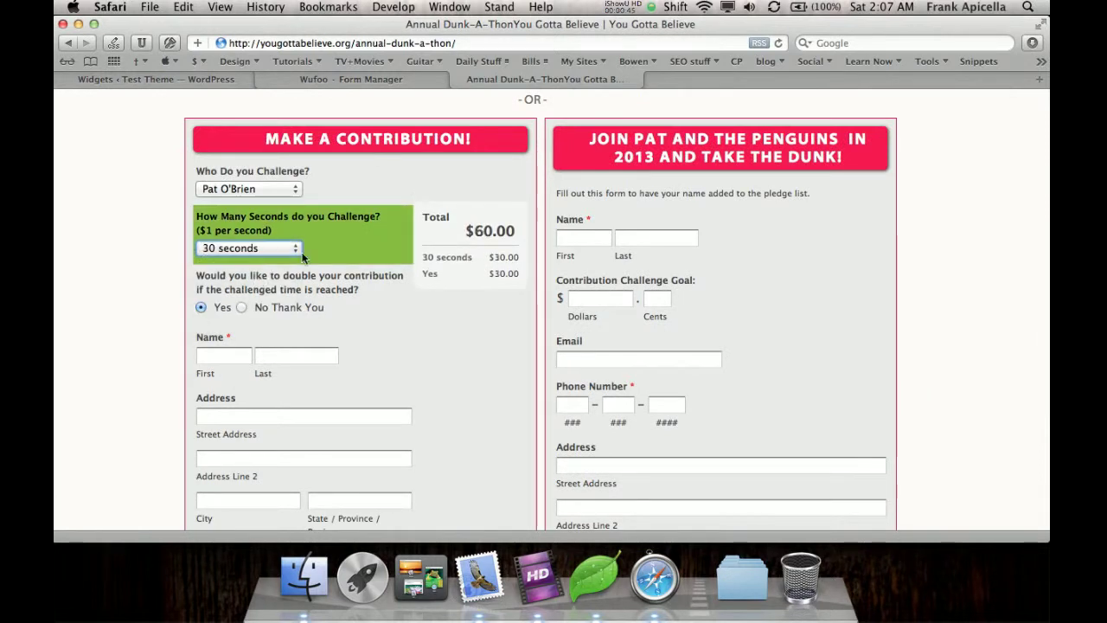
click(259, 188)
click(278, 221)
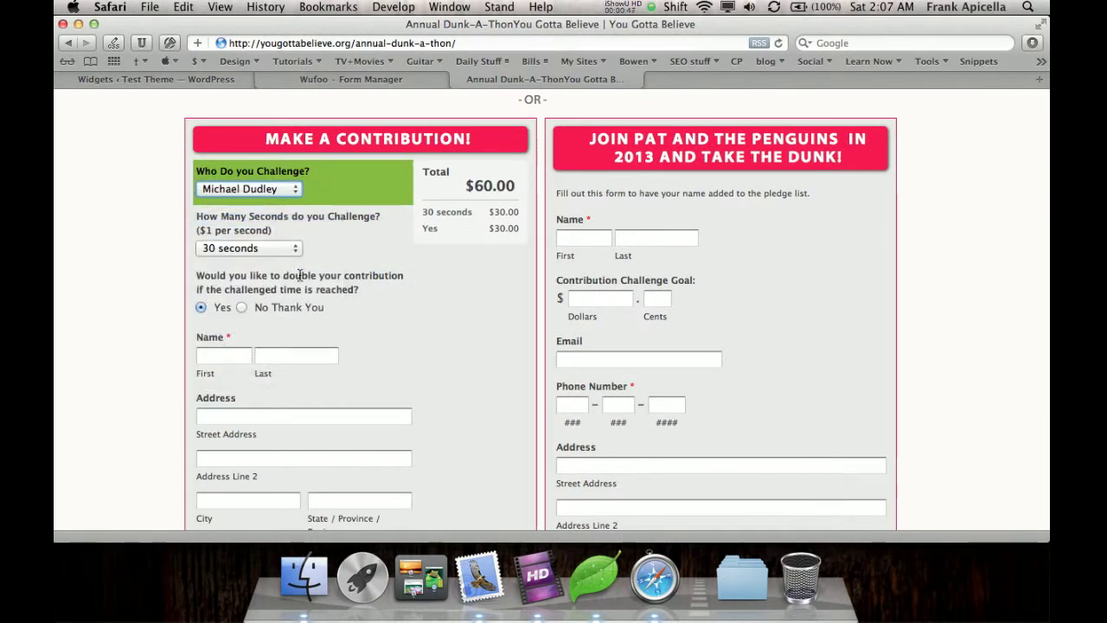
scroll(299, 275, down, 4)
click(299, 188)
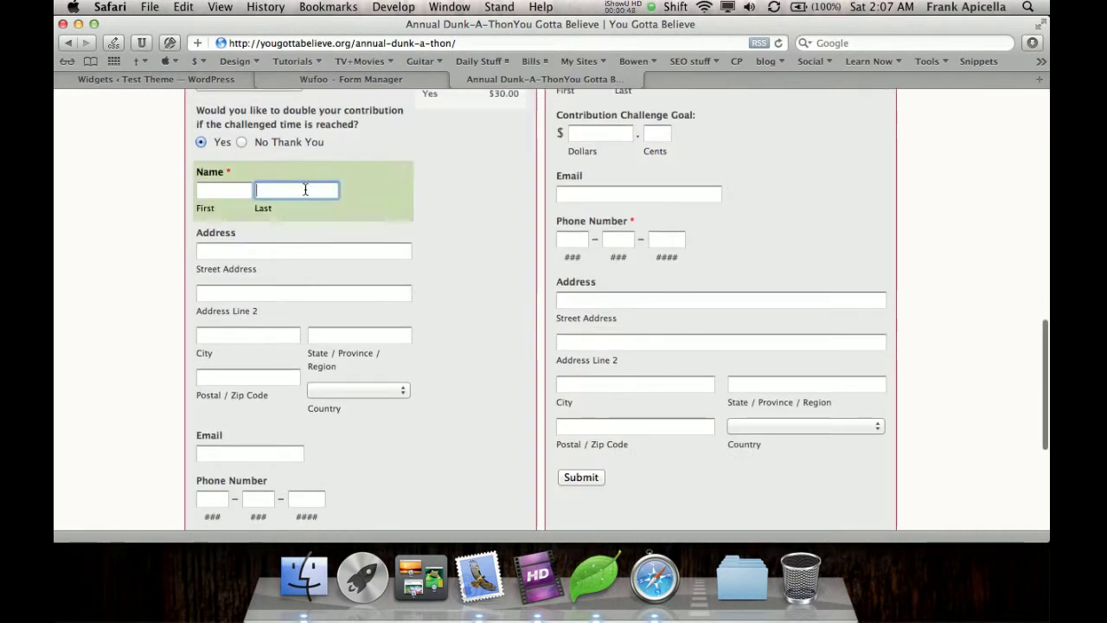
click(241, 143)
click(201, 142)
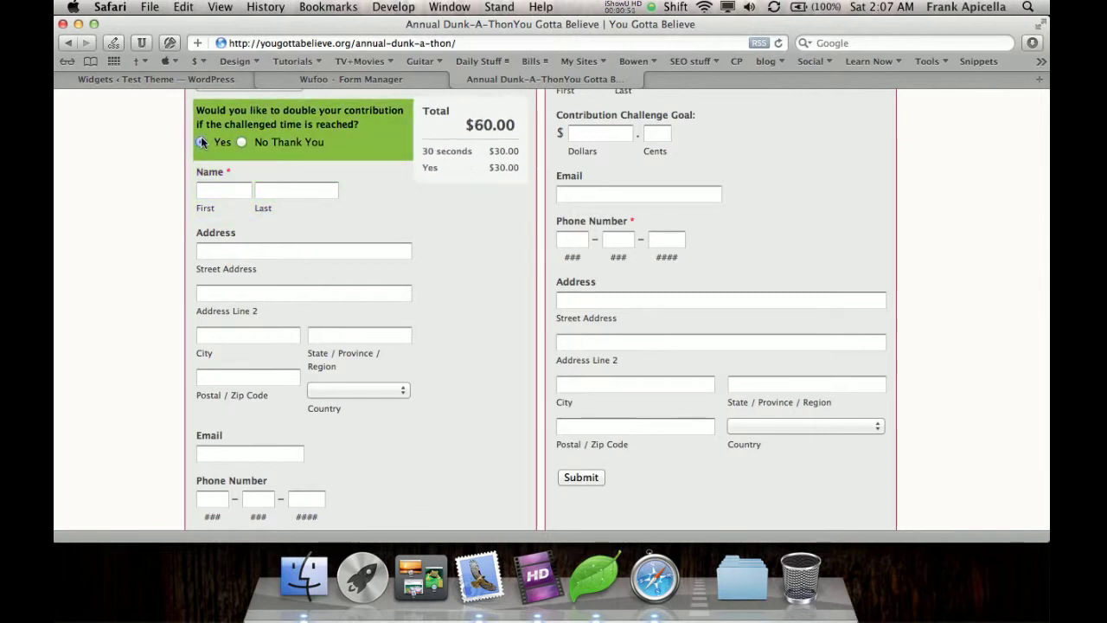
Try the name, street address, email, phone and challenge goal fields of the pledge forms
click(277, 190)
click(289, 251)
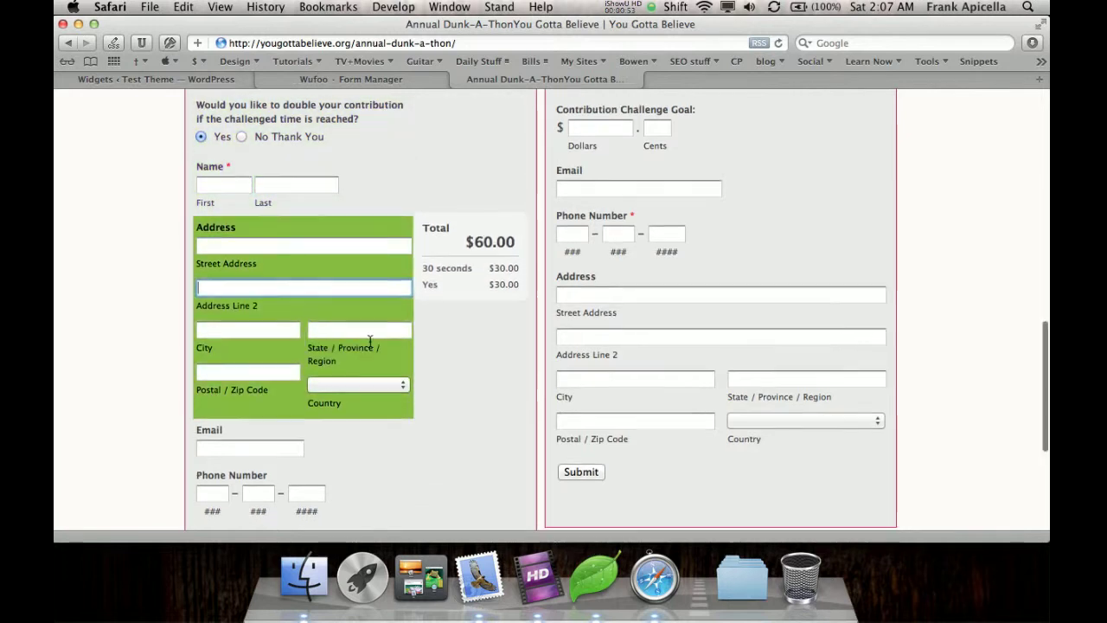
scroll(277, 304, down, 5)
click(265, 265)
click(308, 309)
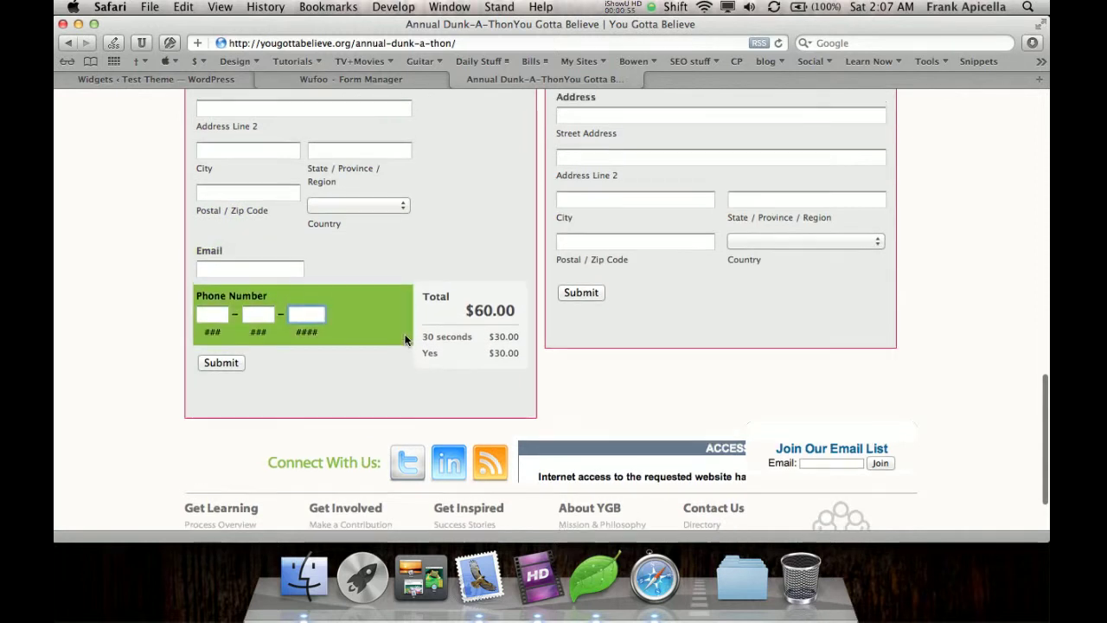
scroll(519, 321, up, 7)
click(606, 270)
click(617, 207)
scroll(597, 225, up, 2)
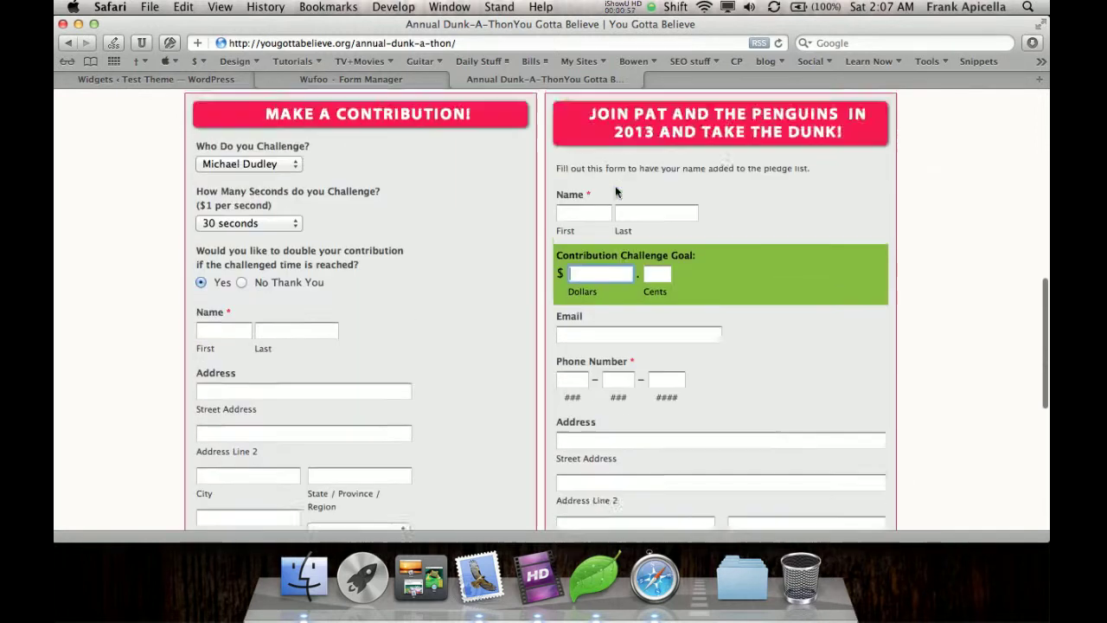
scroll(588, 251, up, 2)
click(584, 289)
scroll(570, 268, up, 2)
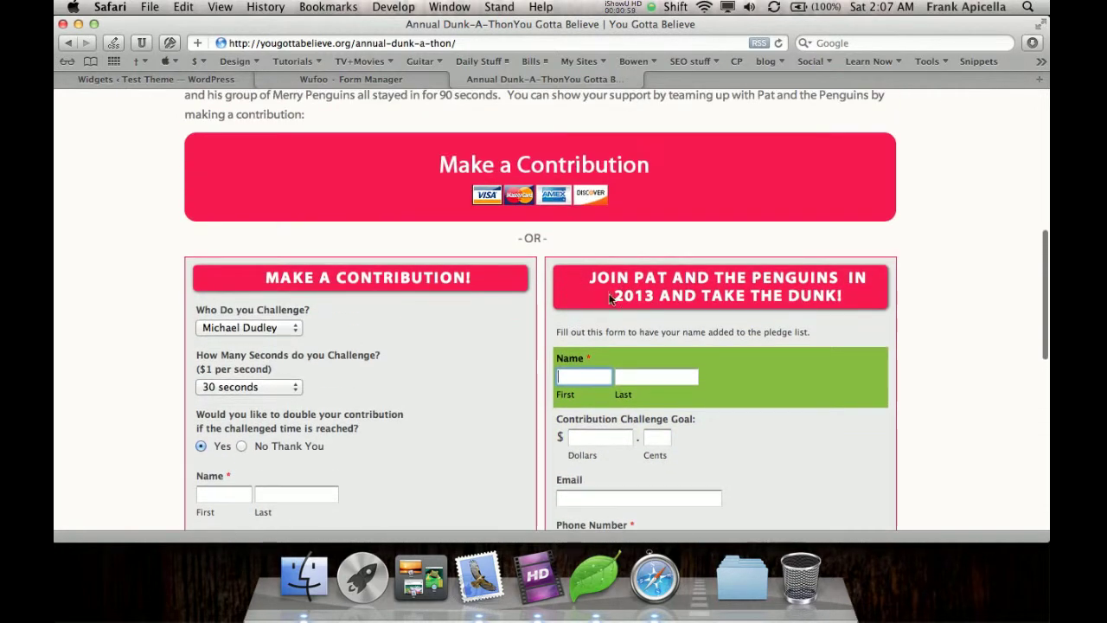
Highlight the pledge form heading, then scroll up and down the Dunk-A-Thon page
drag(602, 279, 769, 311)
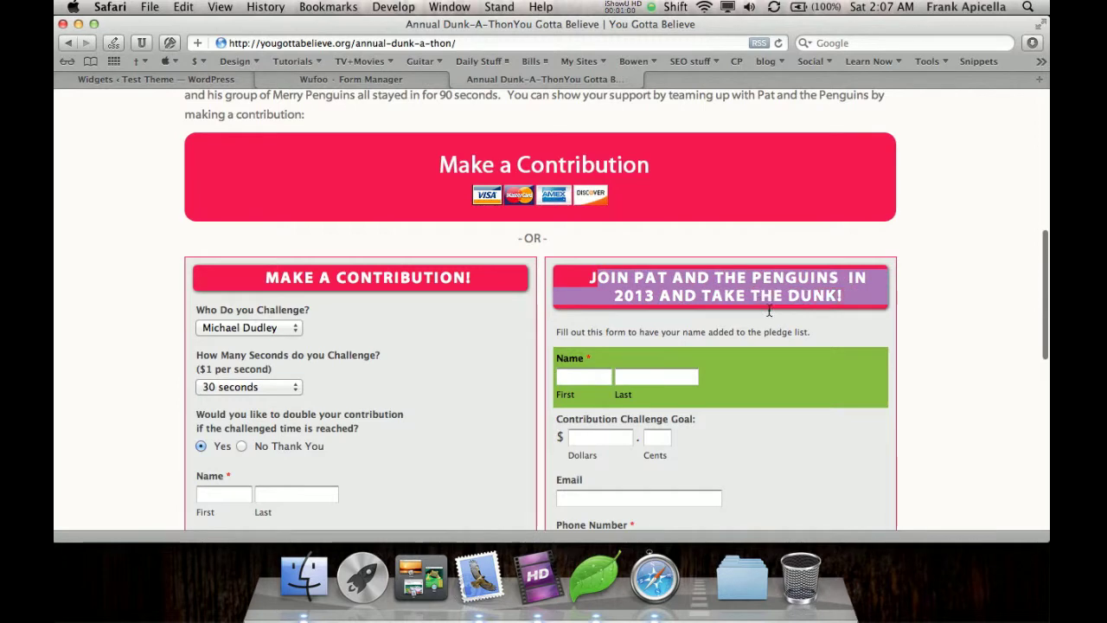
click(914, 330)
scroll(914, 330, down, 5)
scroll(914, 330, down, 3)
scroll(914, 329, up, 10)
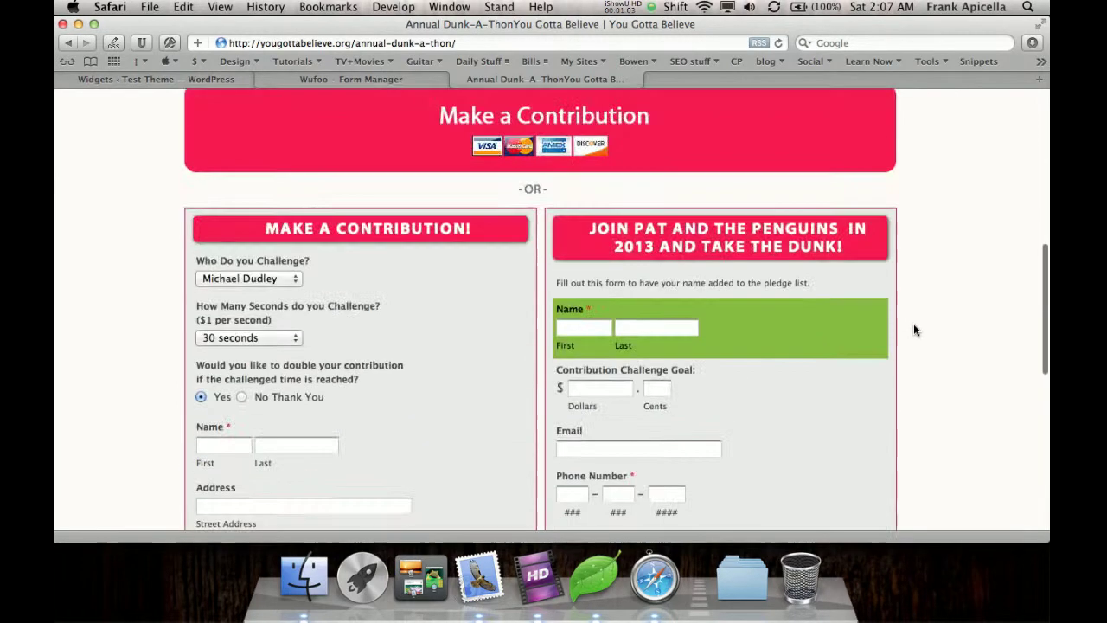
scroll(915, 330, up, 8)
scroll(915, 330, down, 2)
scroll(915, 329, down, 3)
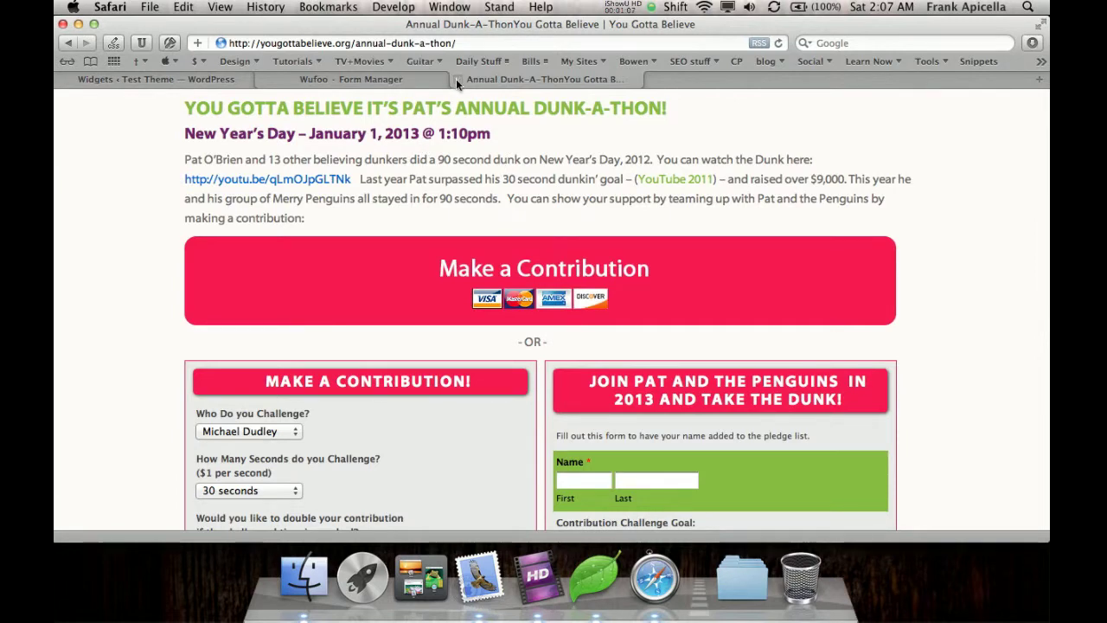
scroll(538, 257, down, 3)
scroll(538, 257, up, 3)
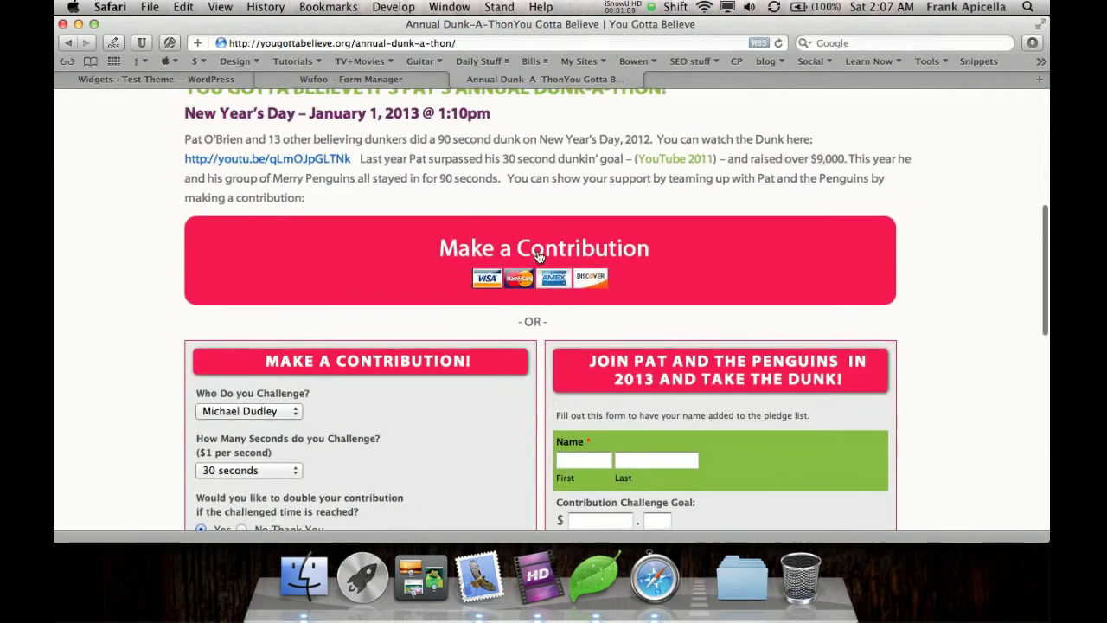
scroll(538, 257, up, 6)
scroll(538, 257, down, 3)
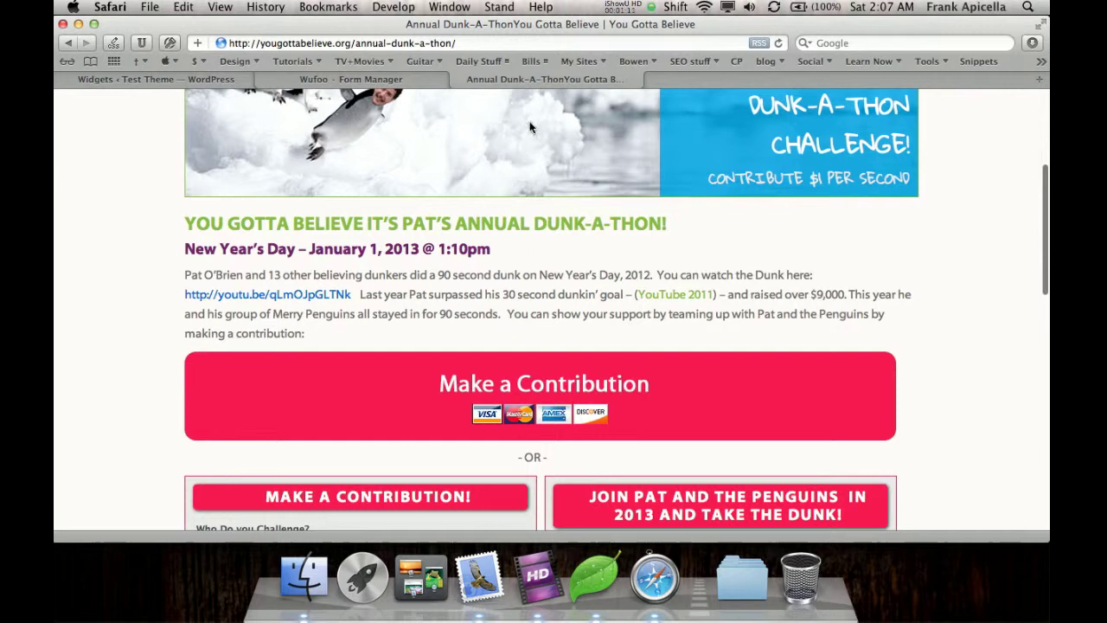
scroll(530, 127, up, 3)
On the Register for Orientation form, choose Thursday as the day and the Harlem class
click(366, 163)
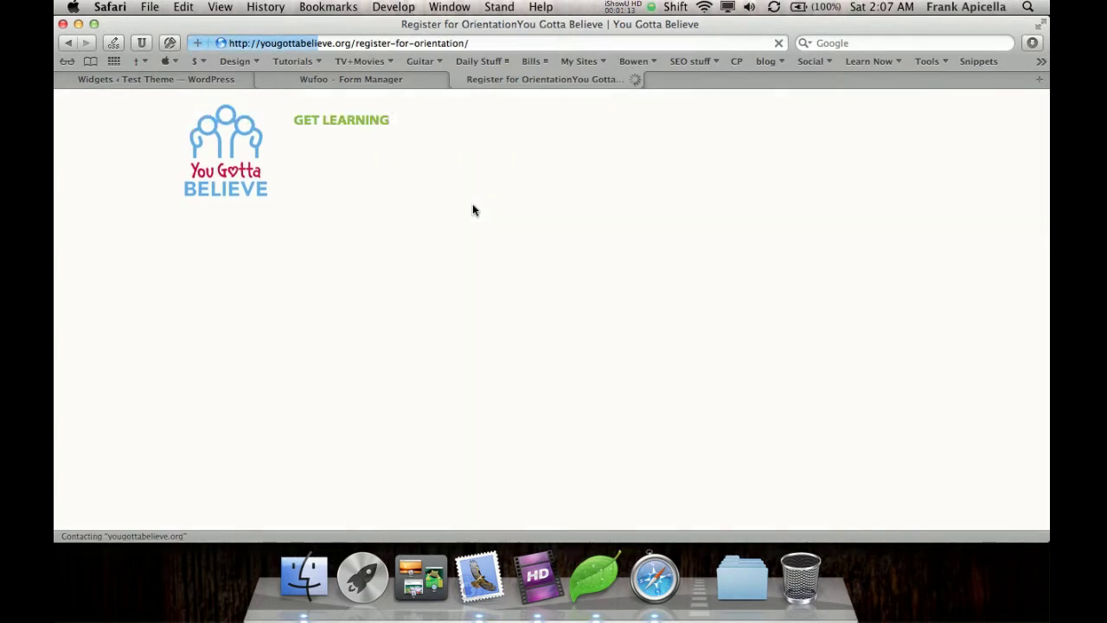
scroll(532, 273, down, 2)
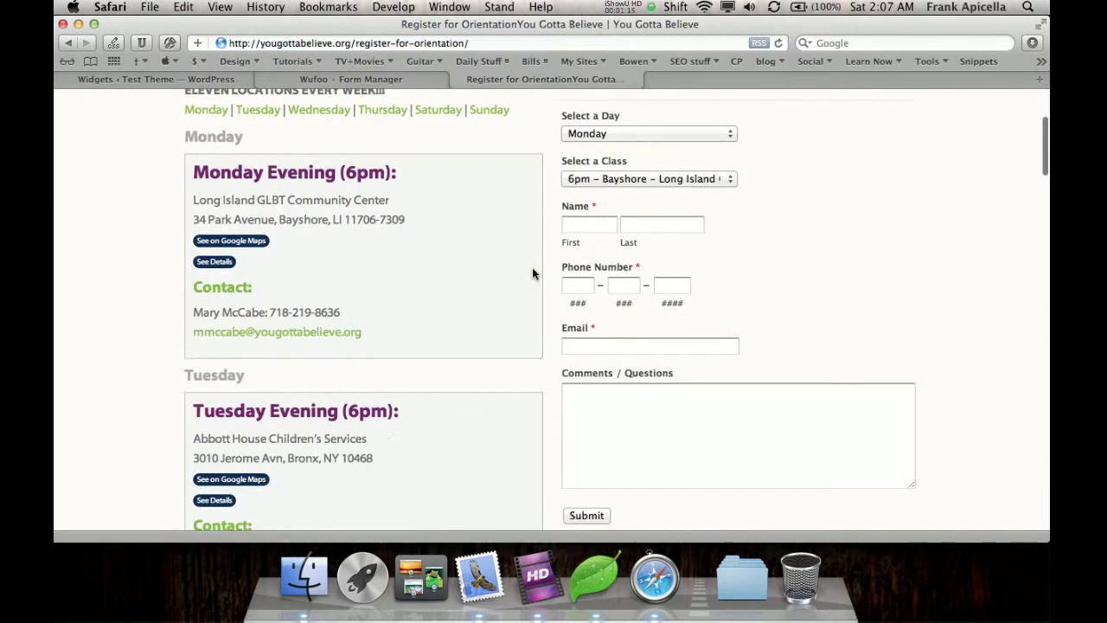
click(615, 136)
click(618, 163)
click(613, 134)
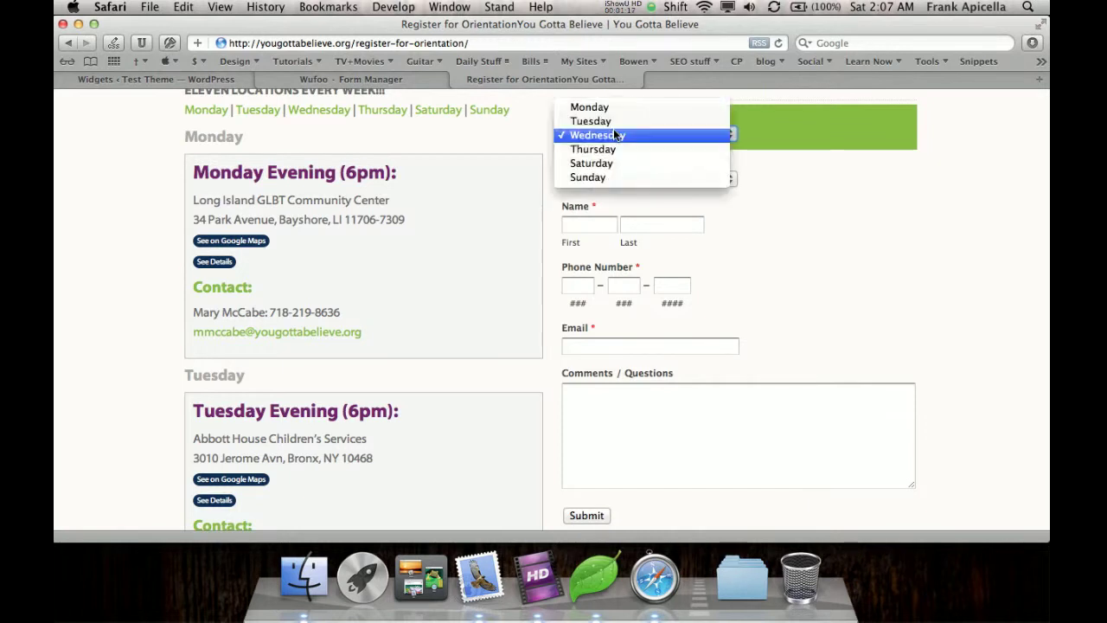
click(600, 121)
click(647, 178)
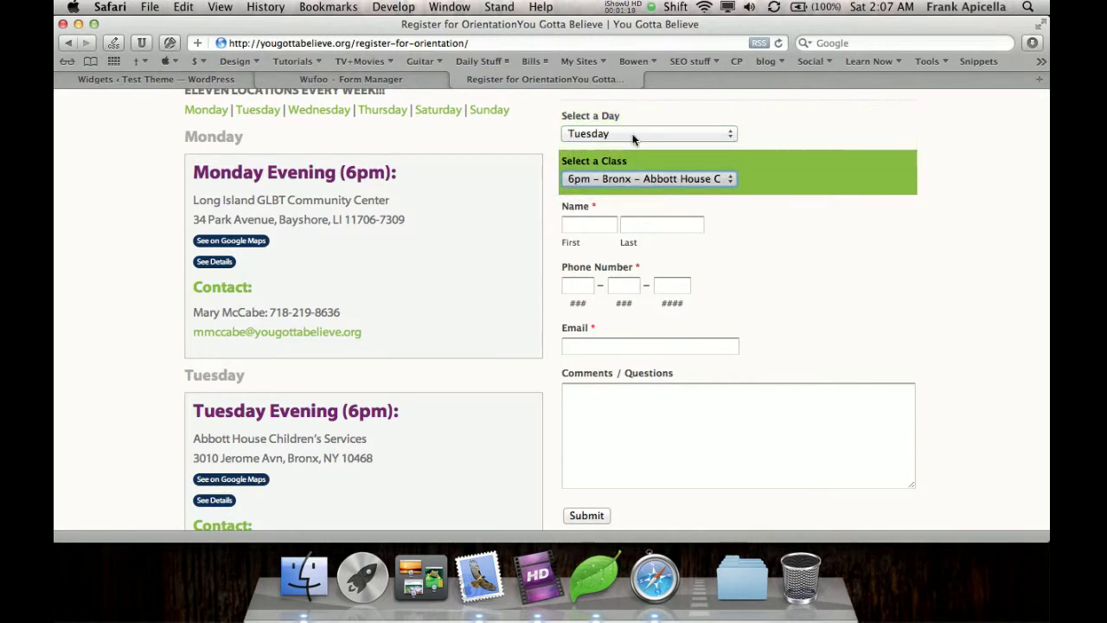
click(634, 136)
click(629, 159)
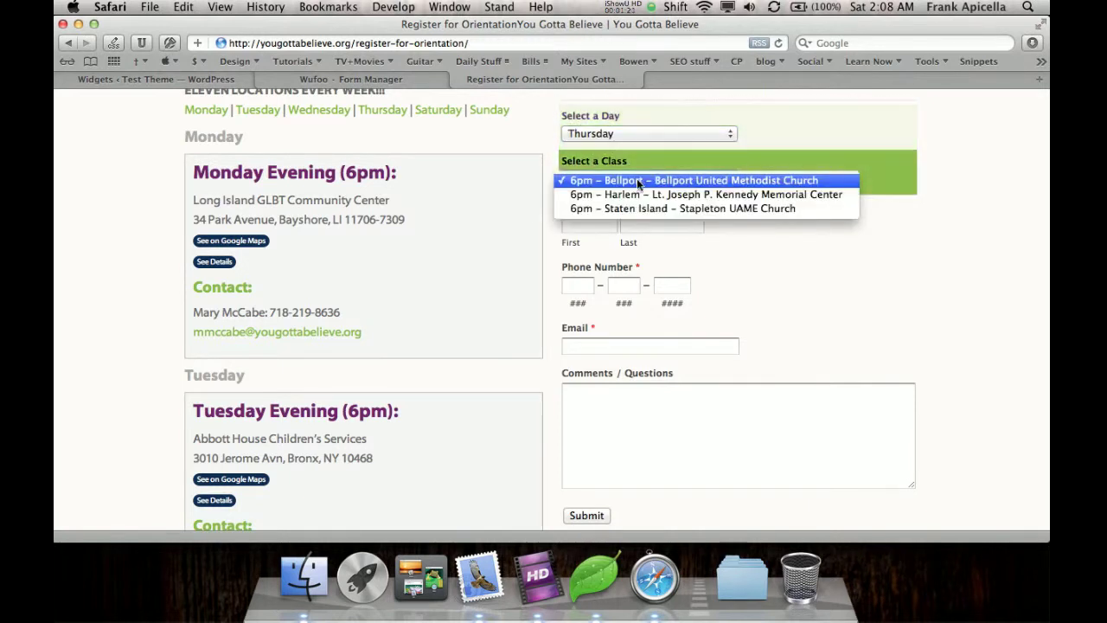
click(637, 194)
Try the first name, phone and comments fields, then return to the Wufoo Form Manager
click(592, 224)
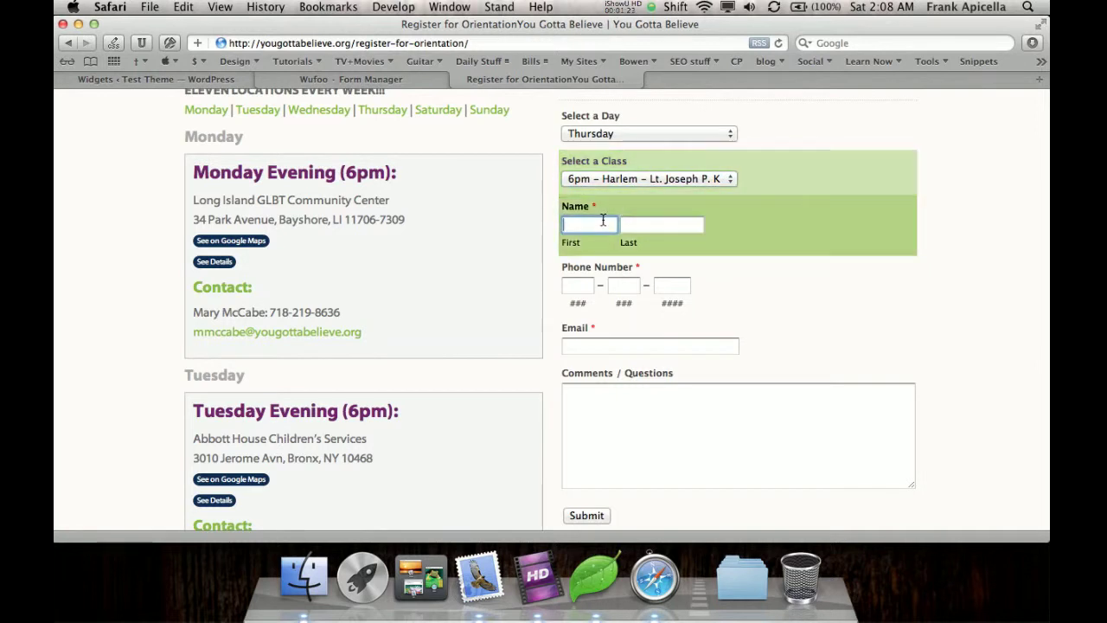
click(629, 286)
click(645, 416)
click(412, 76)
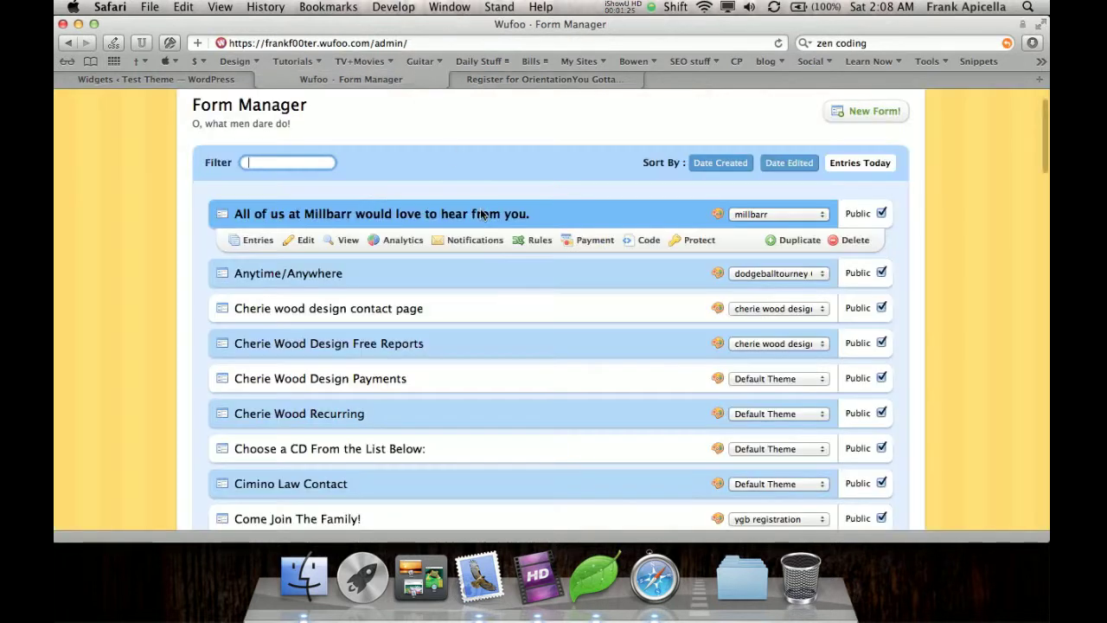
scroll(493, 218, up, 2)
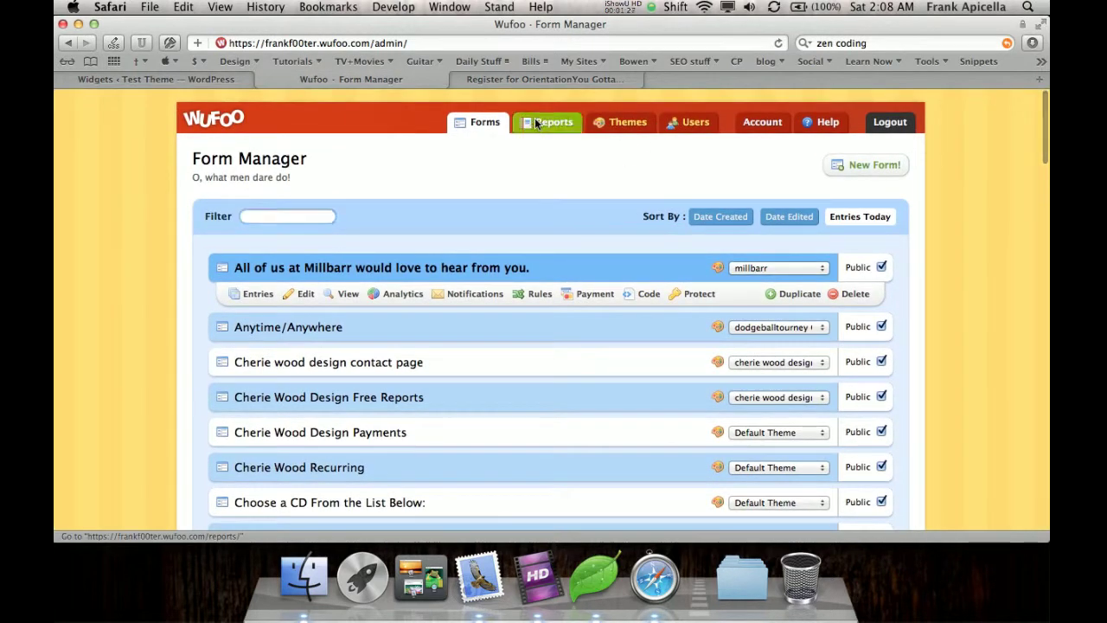
click(537, 124)
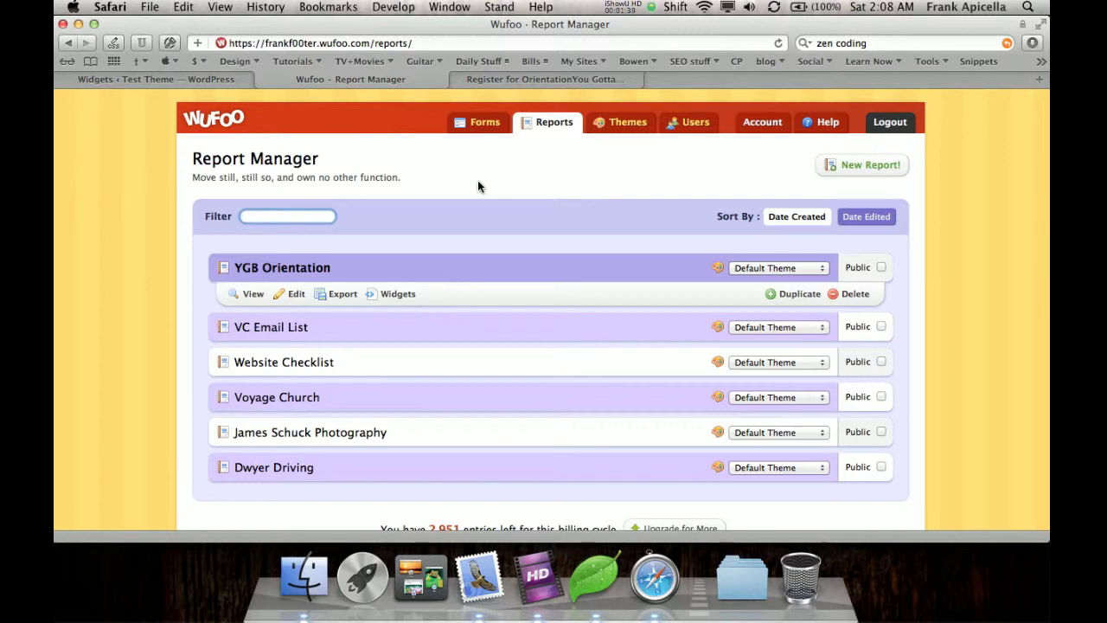
click(483, 126)
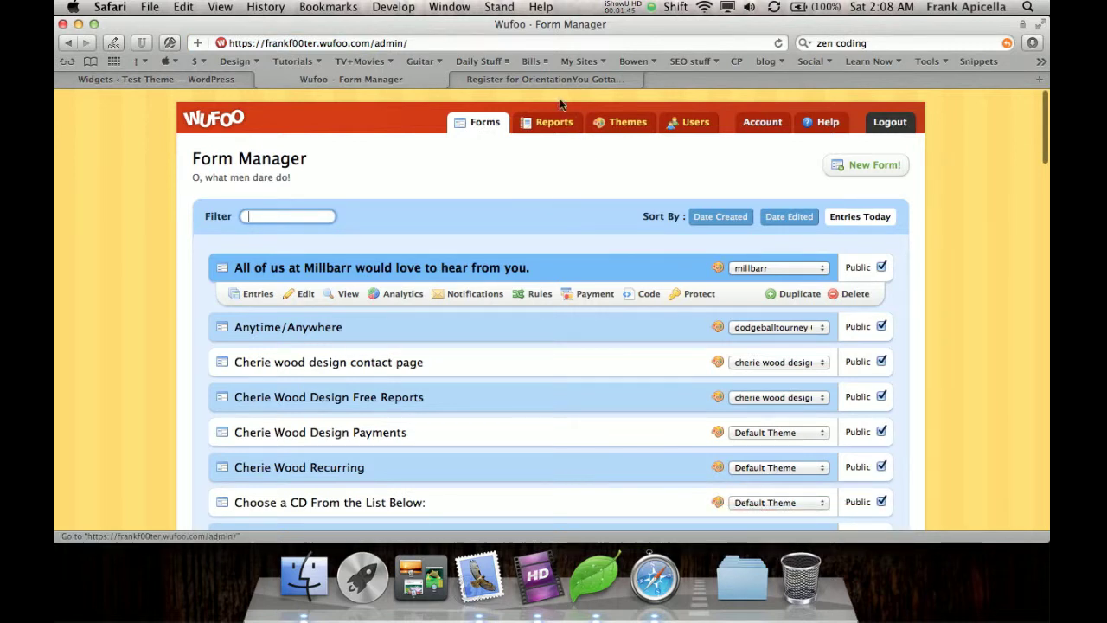
Start a new Wufoo form and name it 'Contact Us'
click(878, 164)
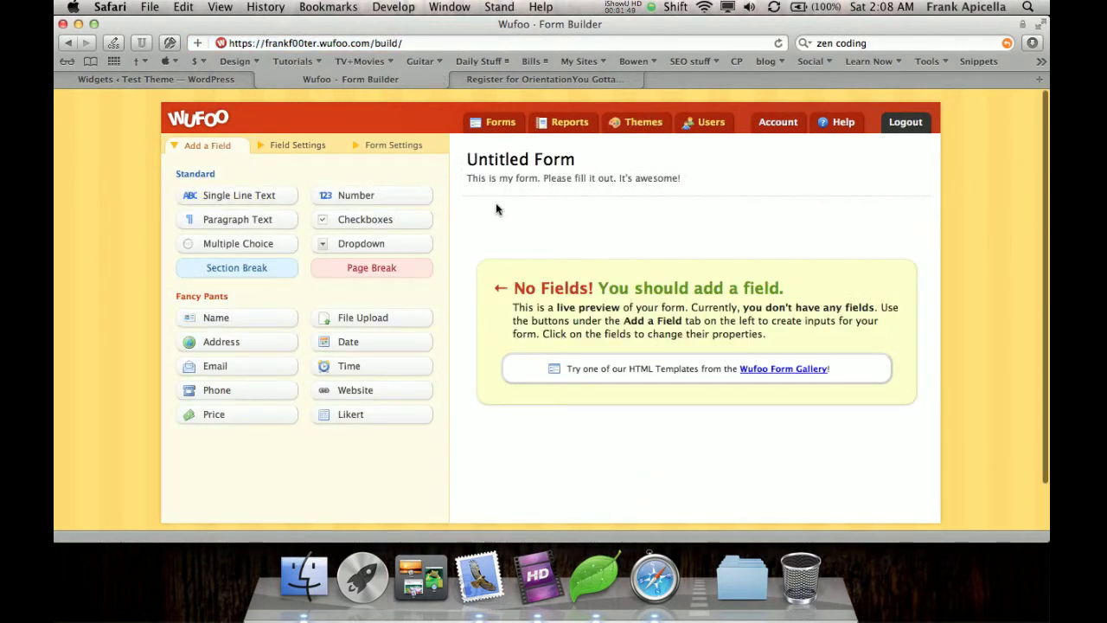
click(485, 173)
click(260, 174)
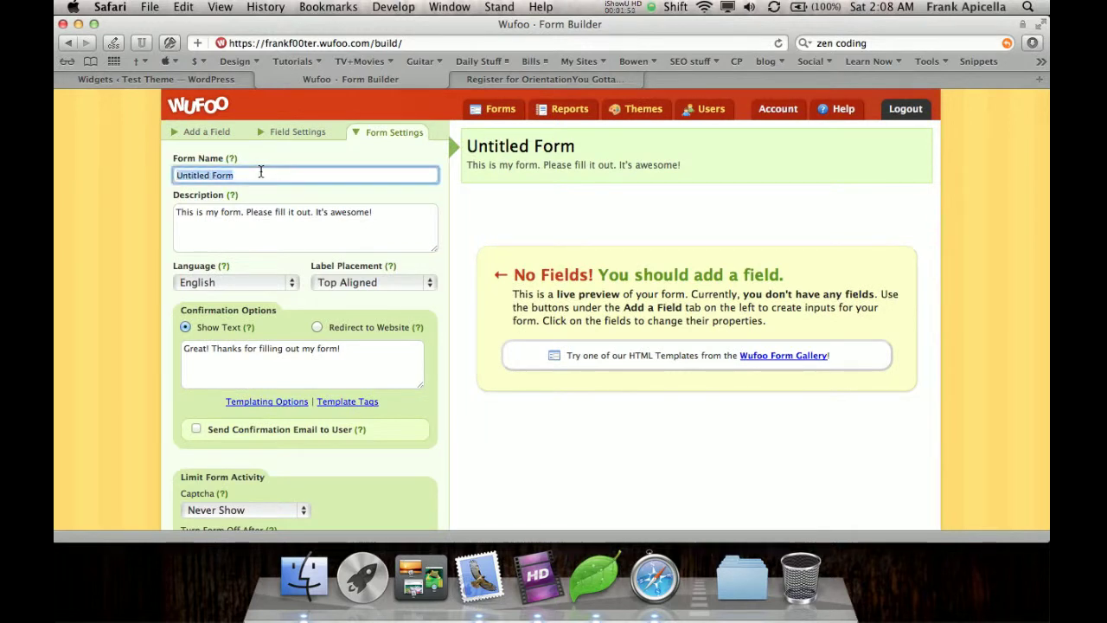
text(Contact Us)
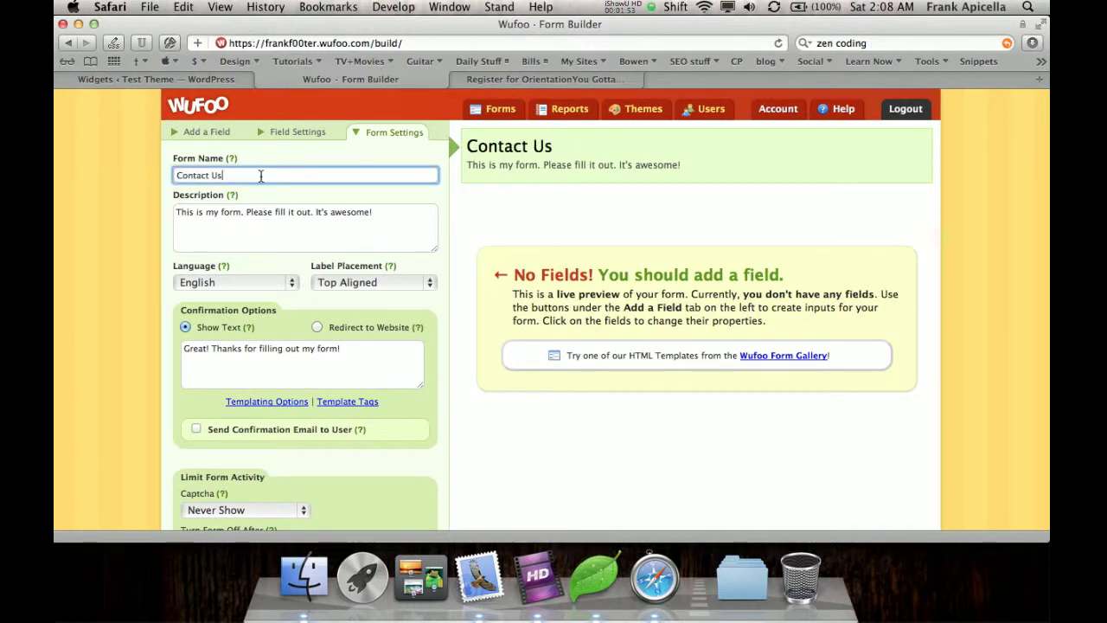
Set the form description to 'Please fill out this form to contact us.'
click(260, 210)
key(BackSpace)
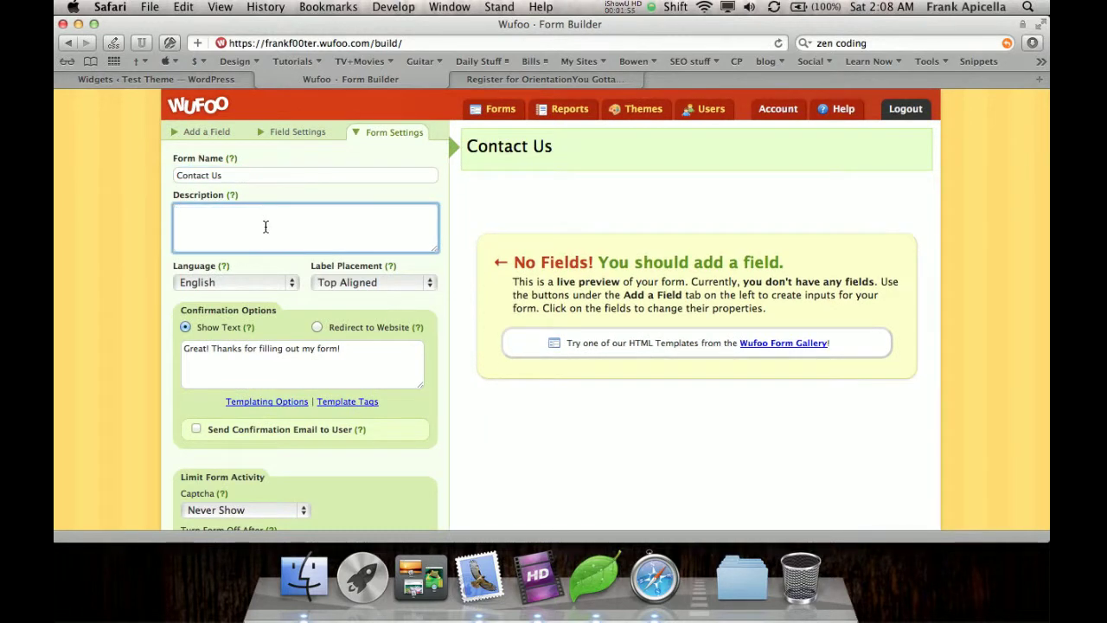
text(Pla)
text(ease ful)
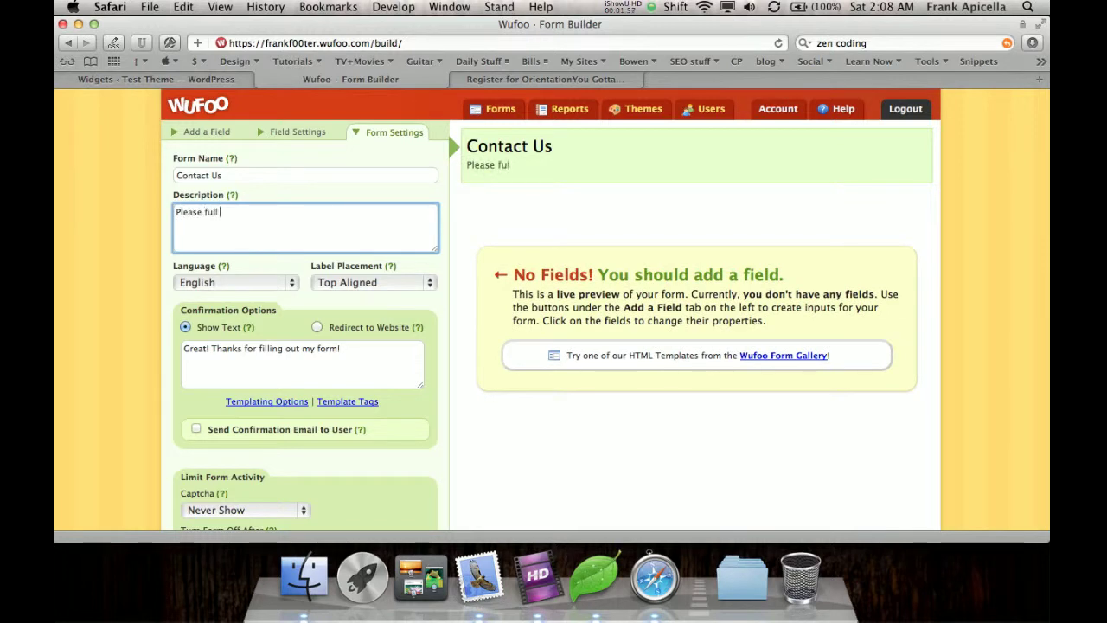
text(l)
key(BackSpace)
key(BackSpace)
key(BackSpace)
text(ill out)
text( this form to contact )
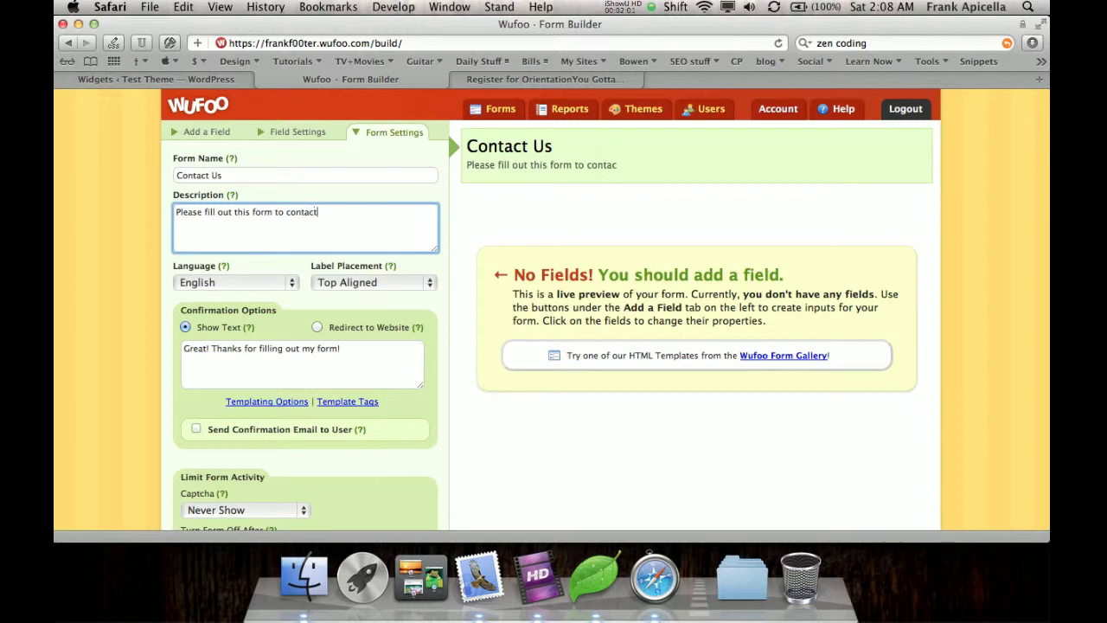
text(us.)
Add Name, Email and Phone Number fields, making Name and Email required
click(194, 131)
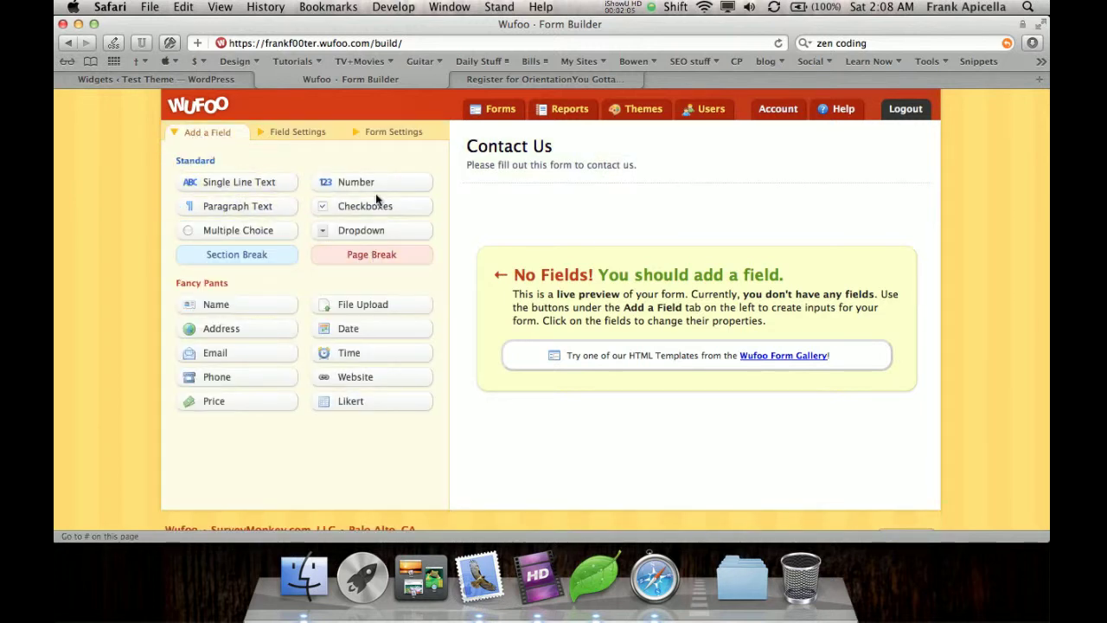
mouse_move(290, 305)
mouse_down()
mouse_move(599, 232)
mouse_move(578, 214)
mouse_up()
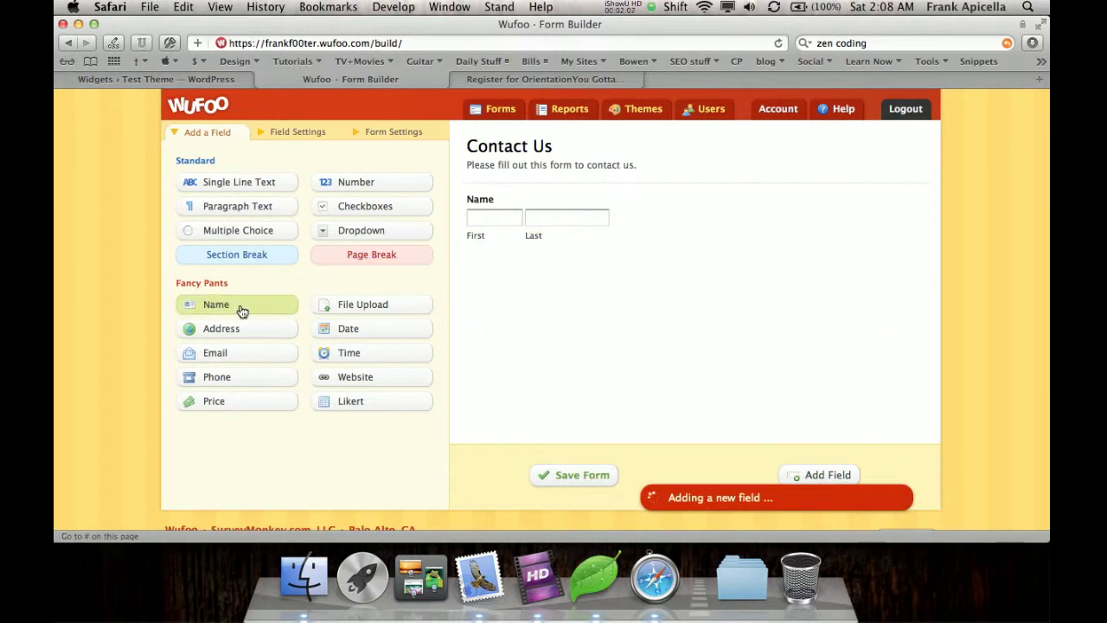
drag(234, 356, 525, 285)
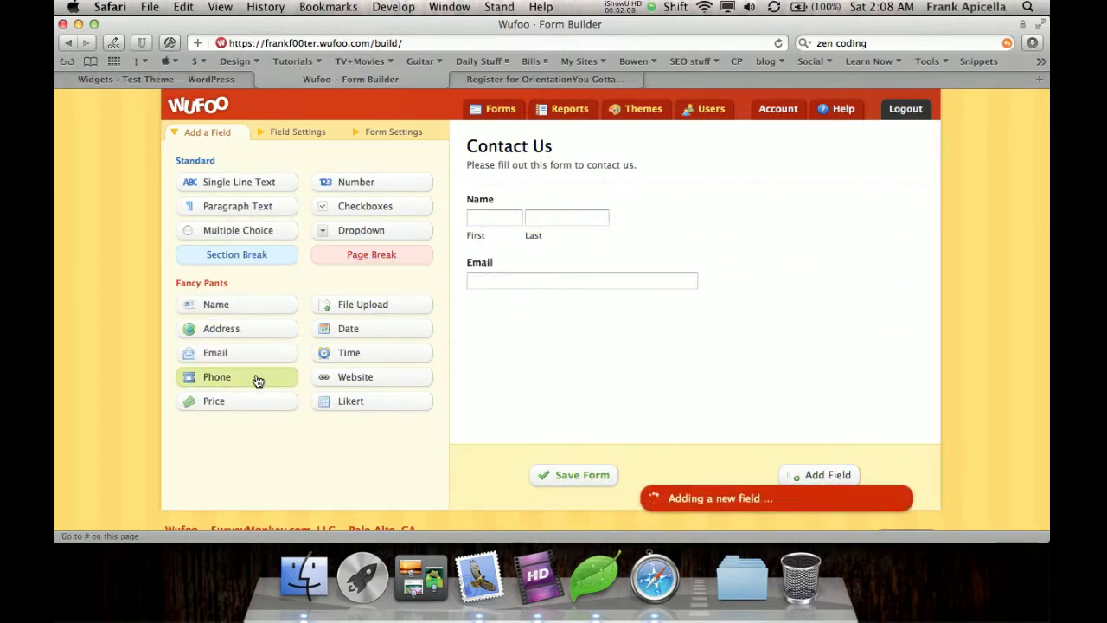
drag(254, 379, 554, 342)
click(571, 270)
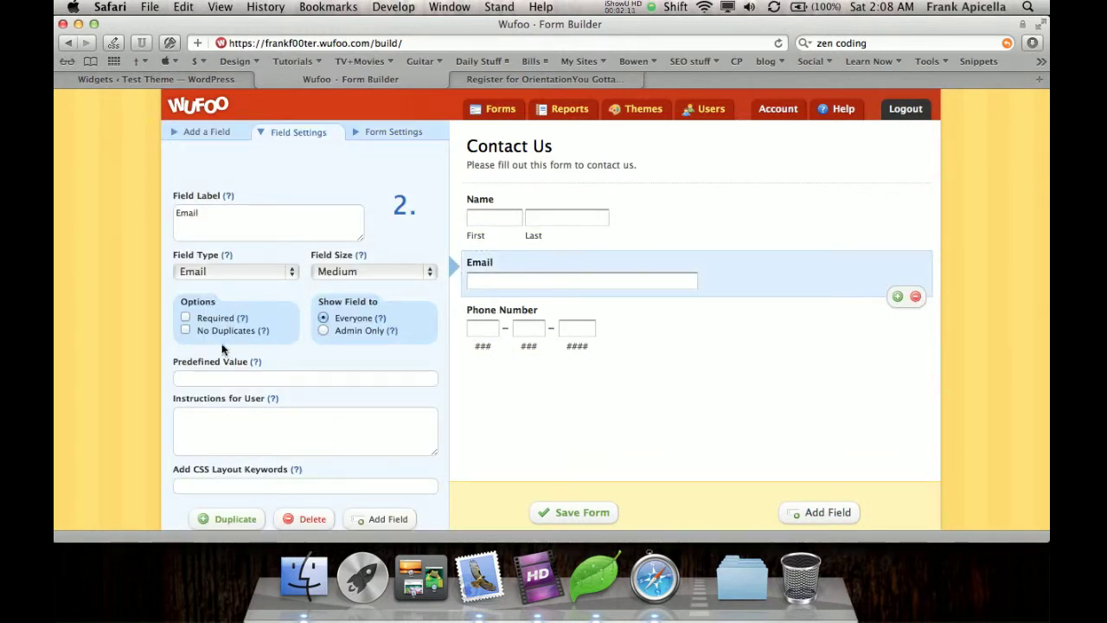
click(485, 217)
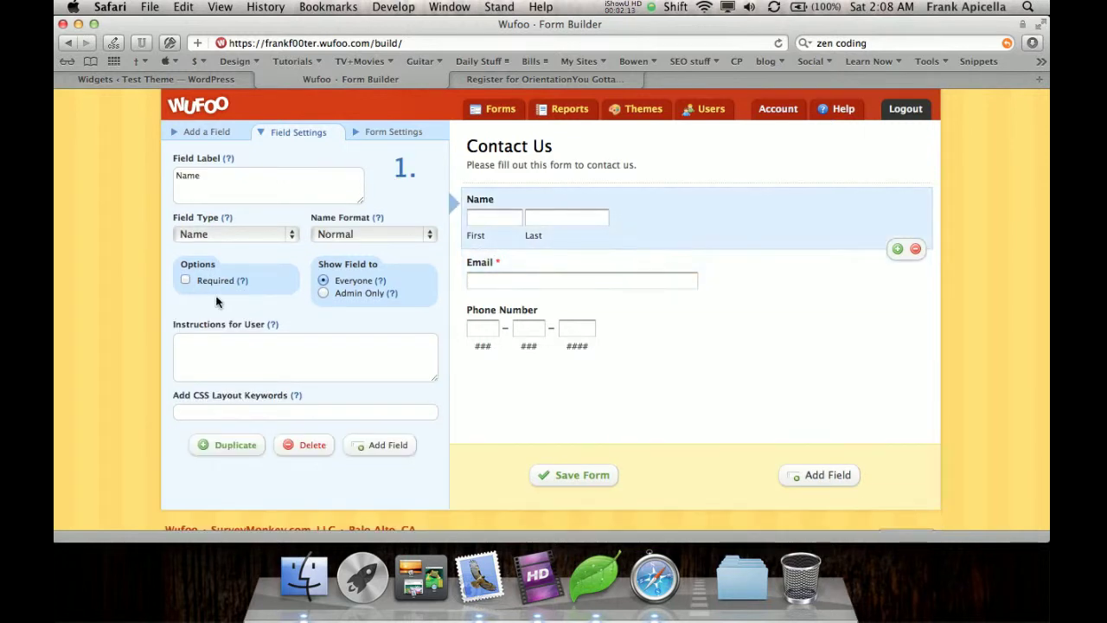
click(531, 310)
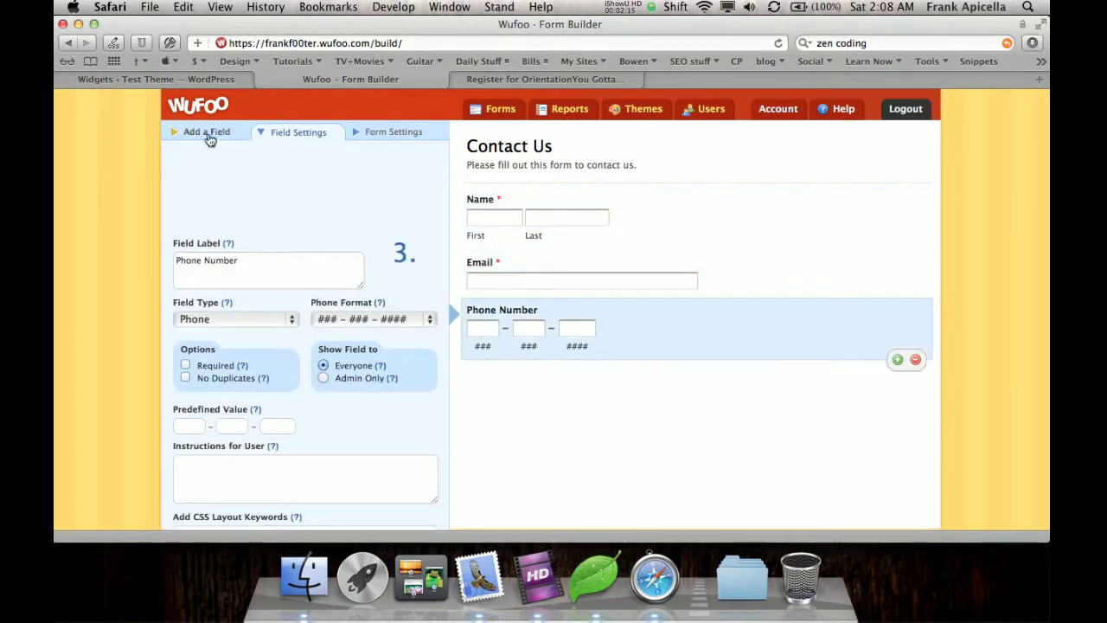
Add a Paragraph Text field labelled 'Questions / Inquires' below Phone Number
click(210, 138)
mouse_move(242, 216)
mouse_down()
mouse_move(559, 428)
mouse_move(549, 378)
mouse_up()
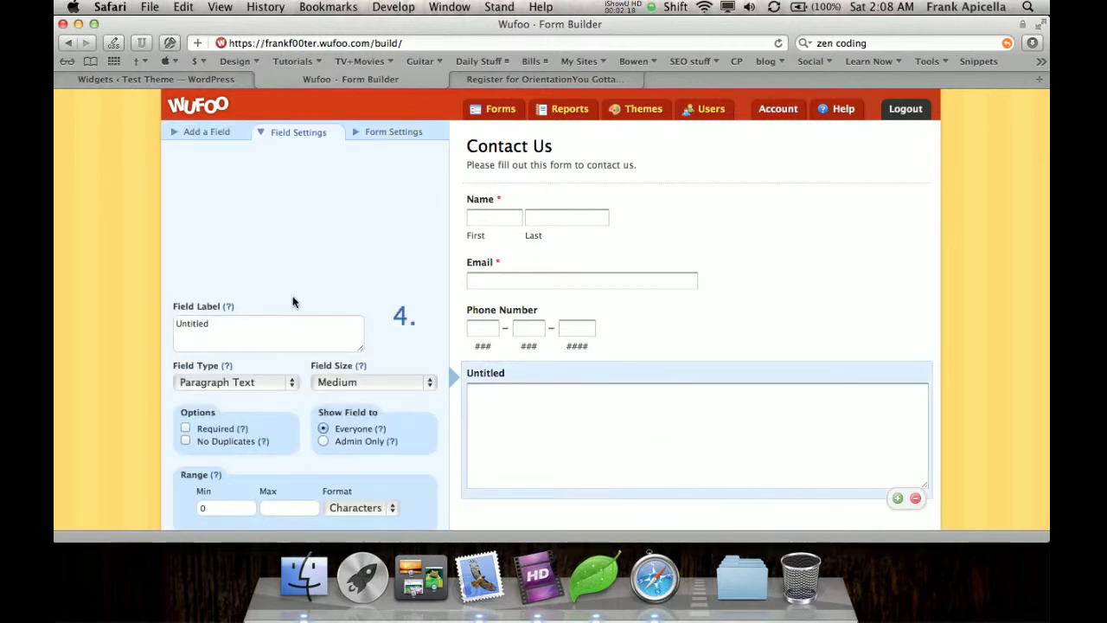
click(255, 331)
text(Questions / Inquires)
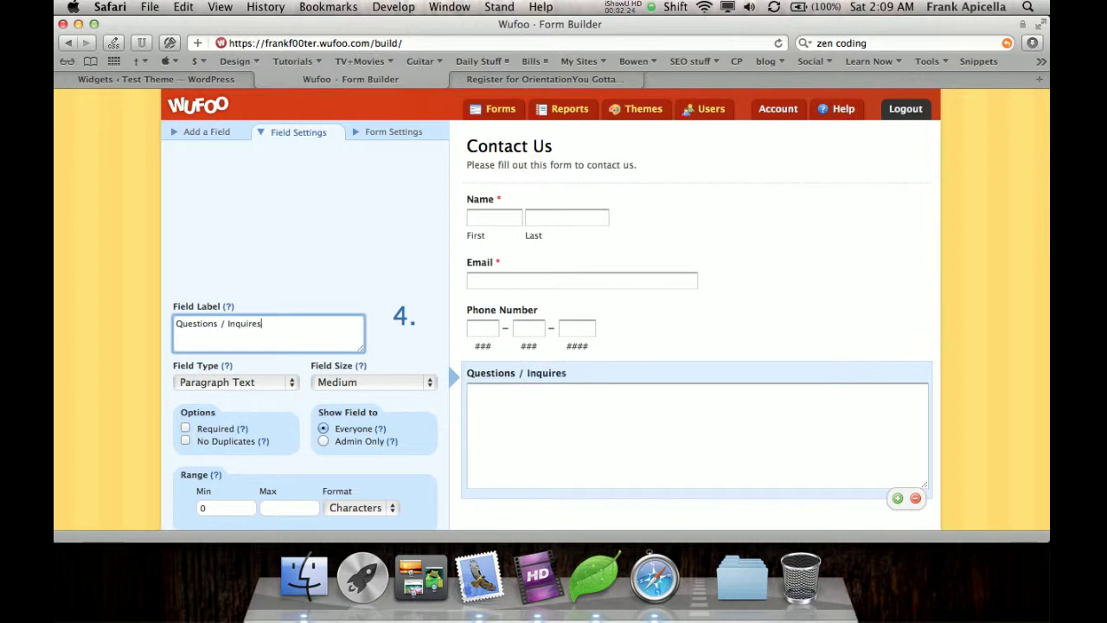
scroll(511, 320, down, 5)
scroll(759, 291, up, 3)
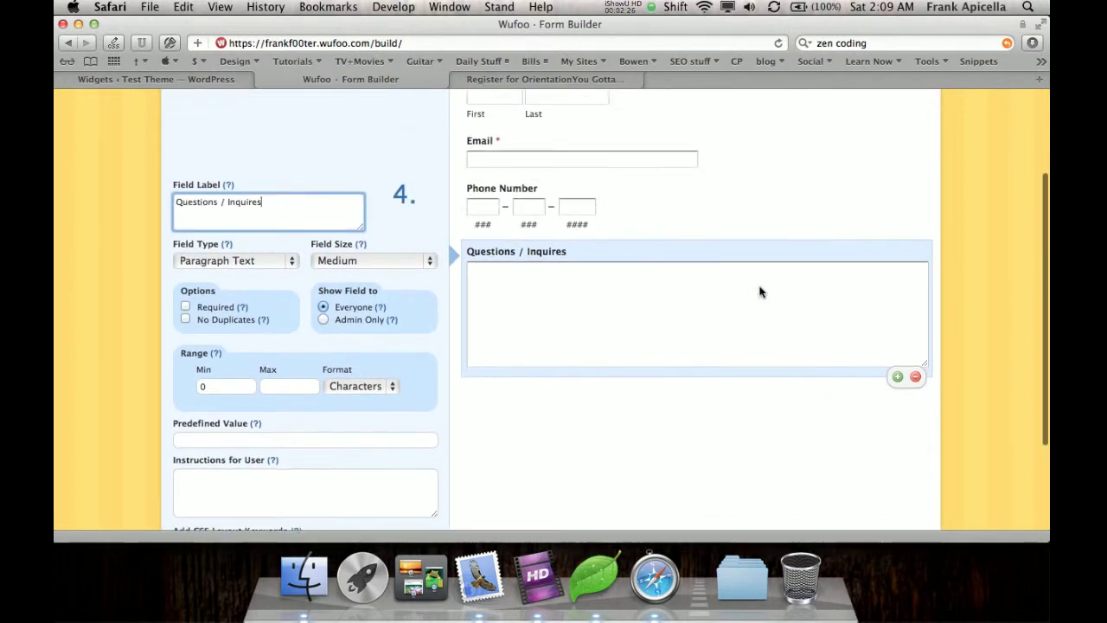
scroll(759, 292, up, 2)
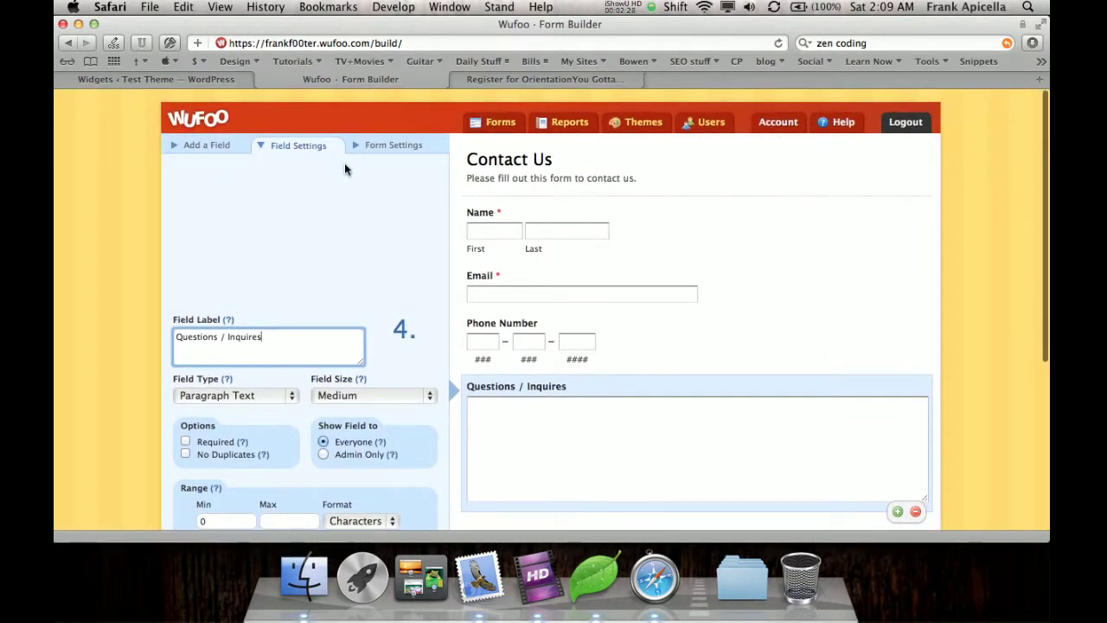
scroll(344, 163, down, 5)
scroll(344, 163, up, 5)
Rename the form to 'Contact Us Test', save it, and return to the Form Manager
click(472, 176)
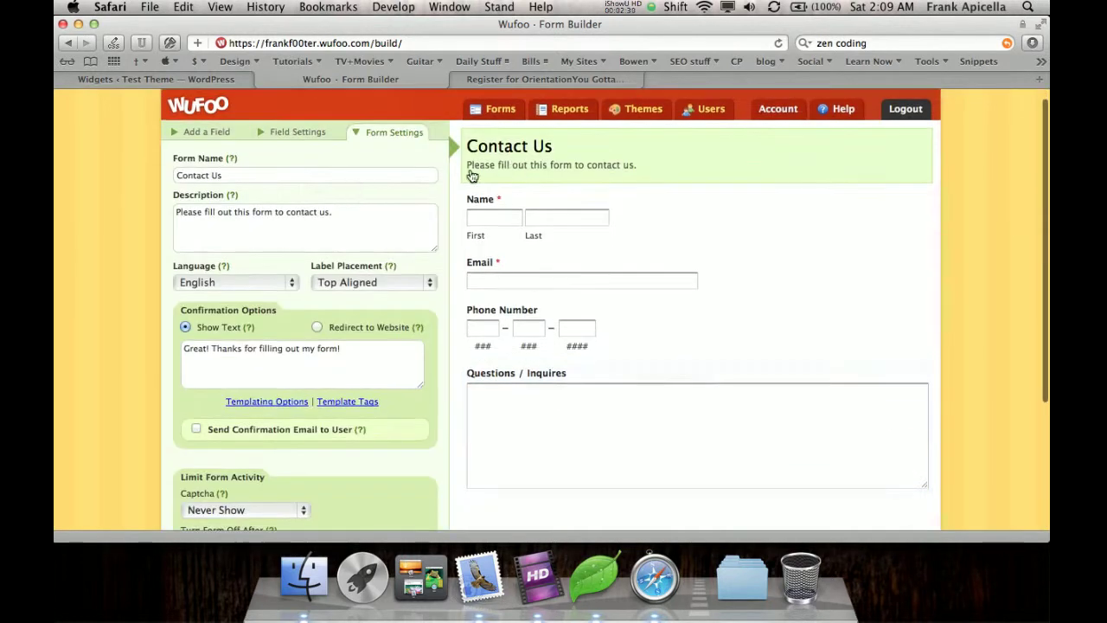
click(269, 176)
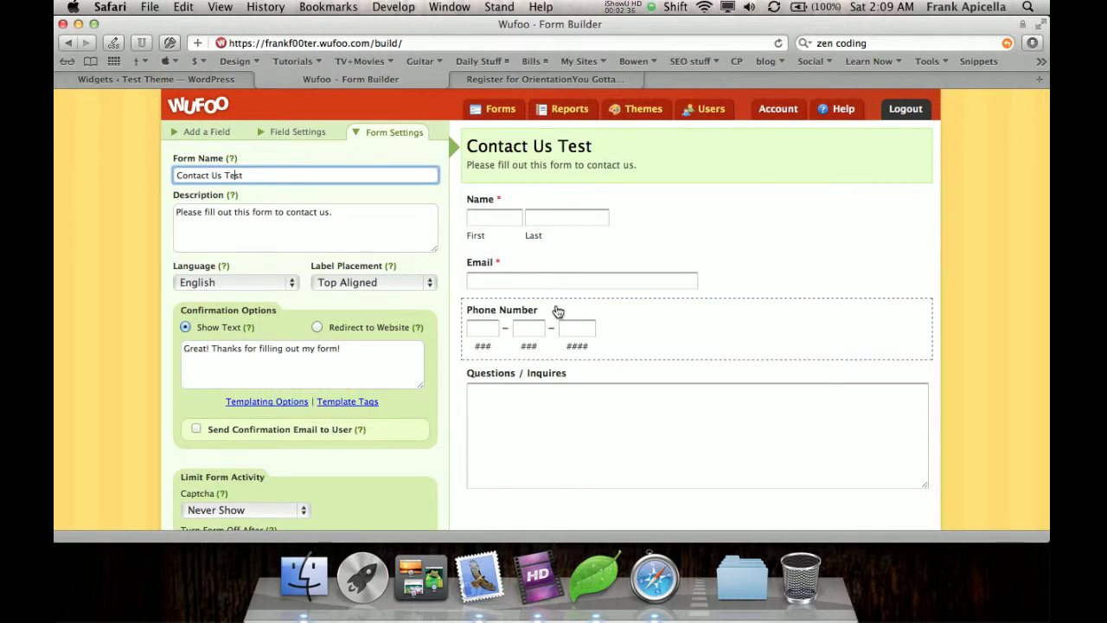
scroll(558, 311, down, 2)
scroll(558, 312, down, 3)
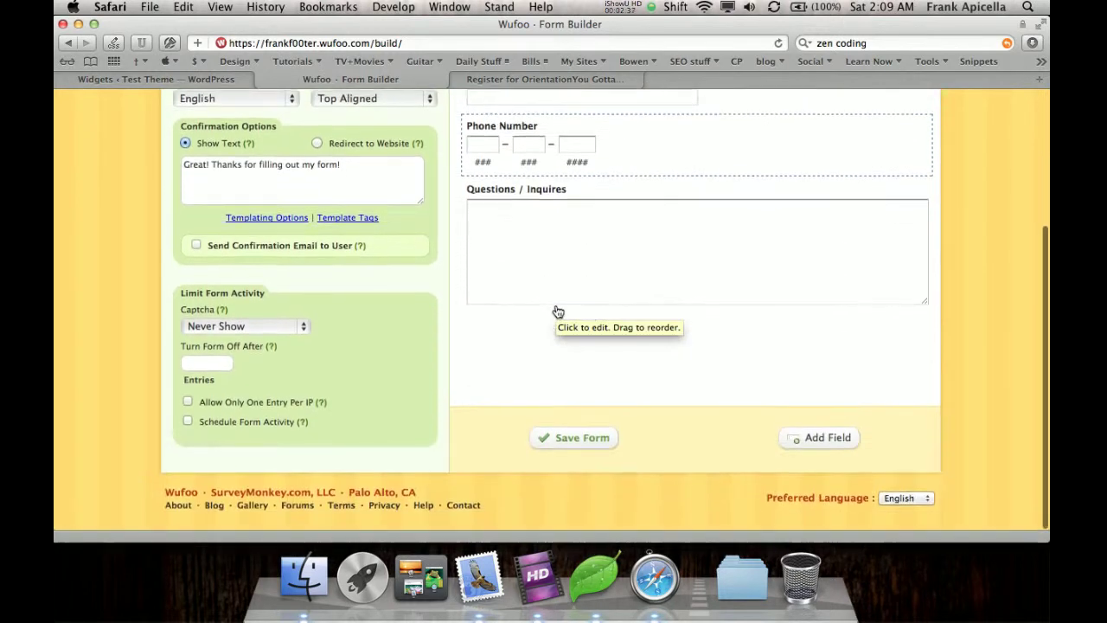
click(561, 441)
click(441, 374)
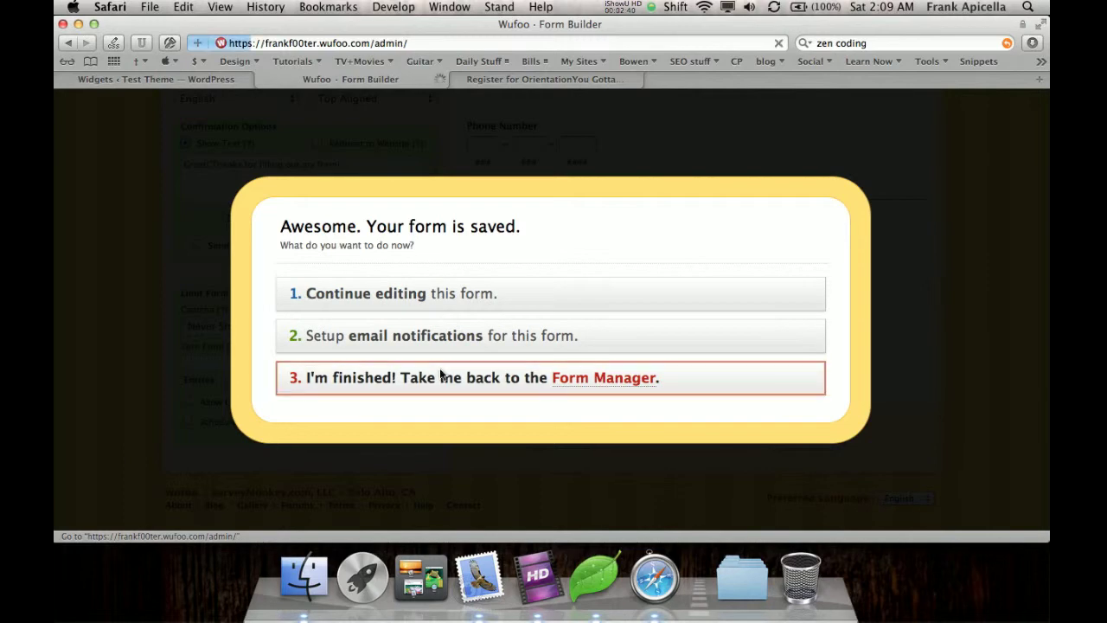
Select and copy the JavaScript Version embed code for the Contact Us Test form
scroll(146, 243, down, 6)
scroll(146, 242, down, 2)
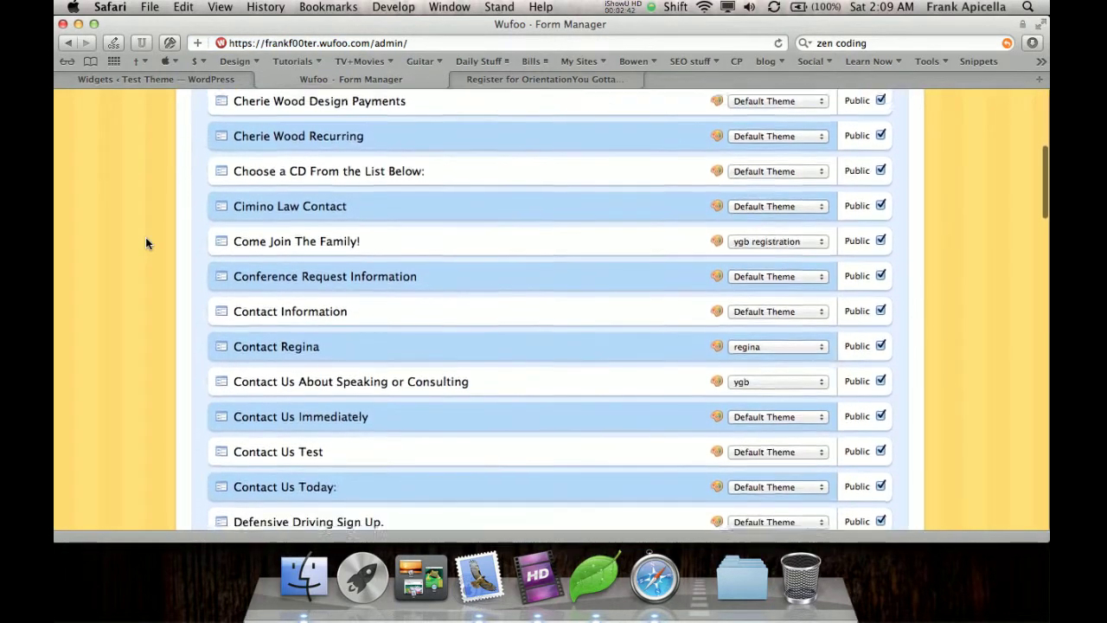
scroll(145, 243, down, 1)
scroll(145, 243, down, 1)
scroll(145, 243, down, 1)
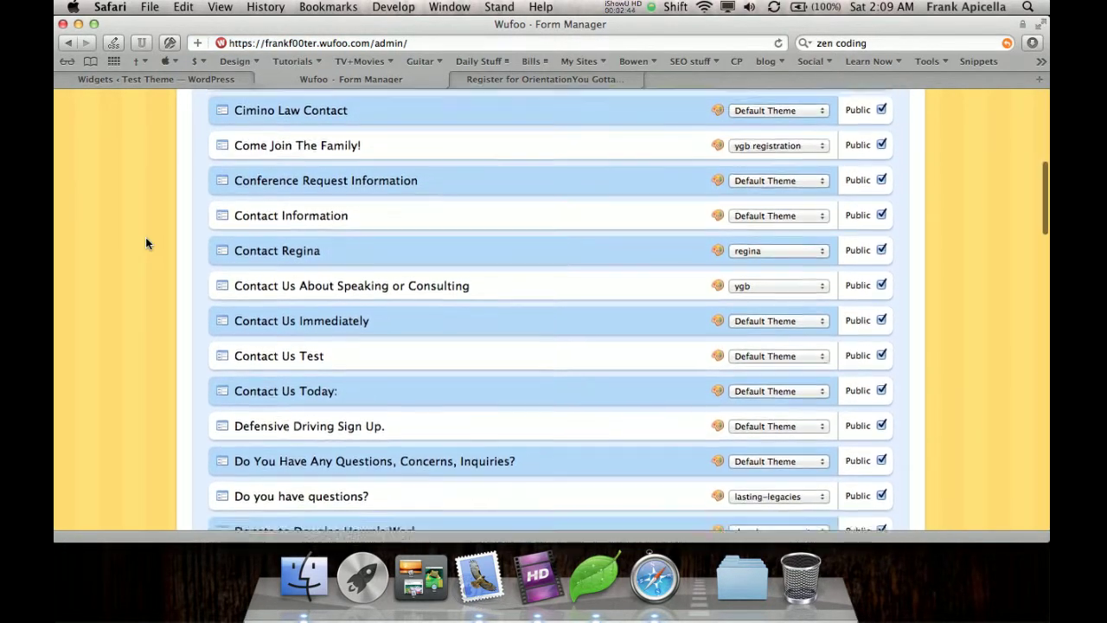
scroll(145, 243, down, 2)
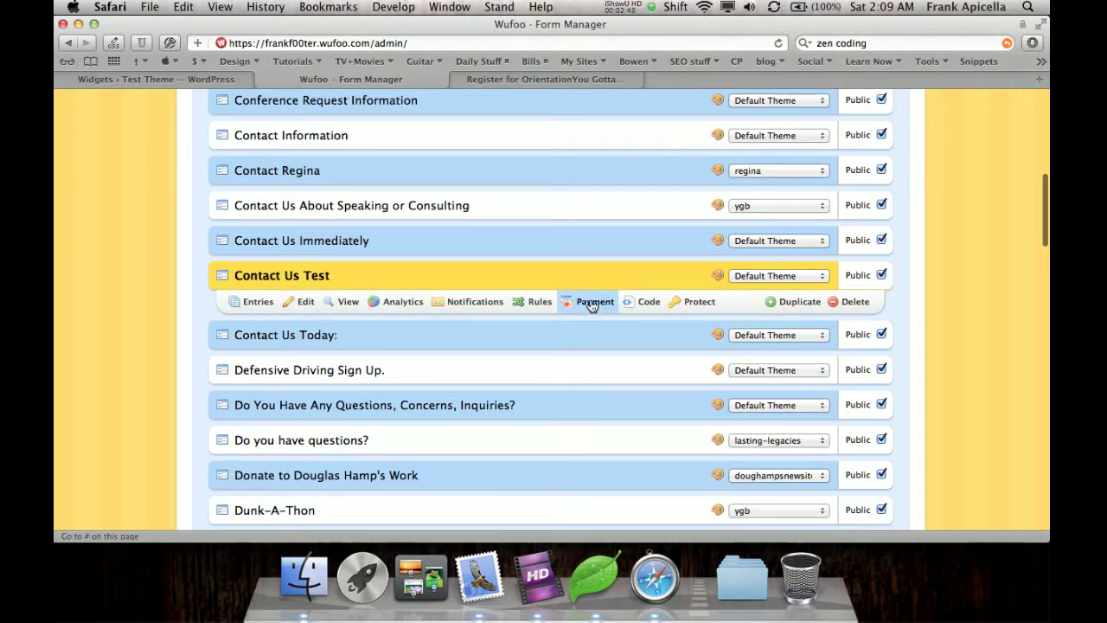
click(644, 301)
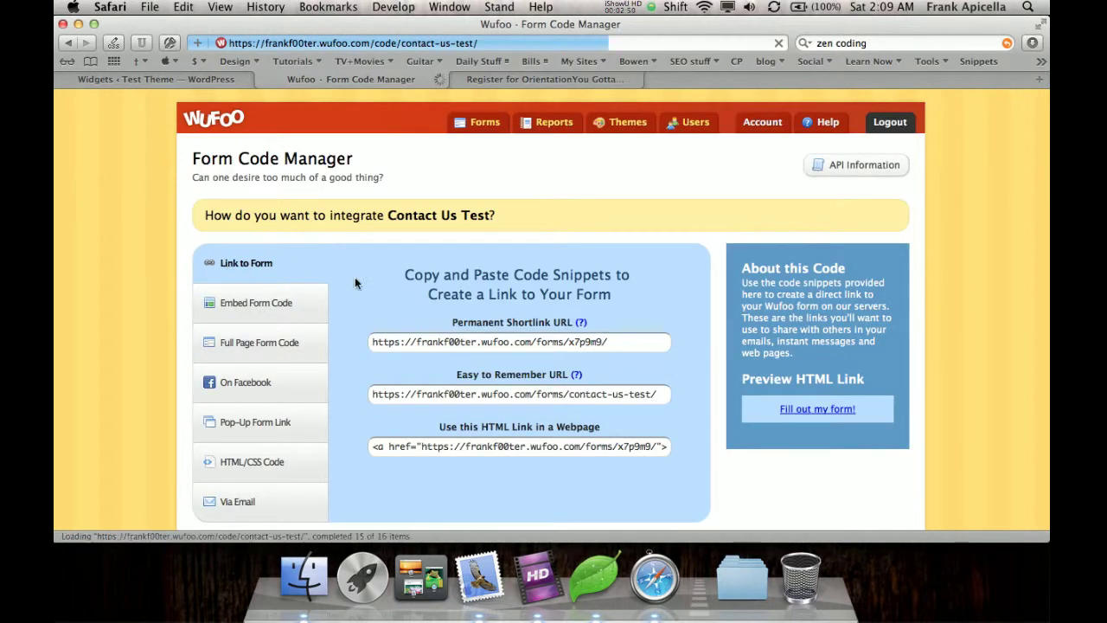
click(307, 313)
click(395, 344)
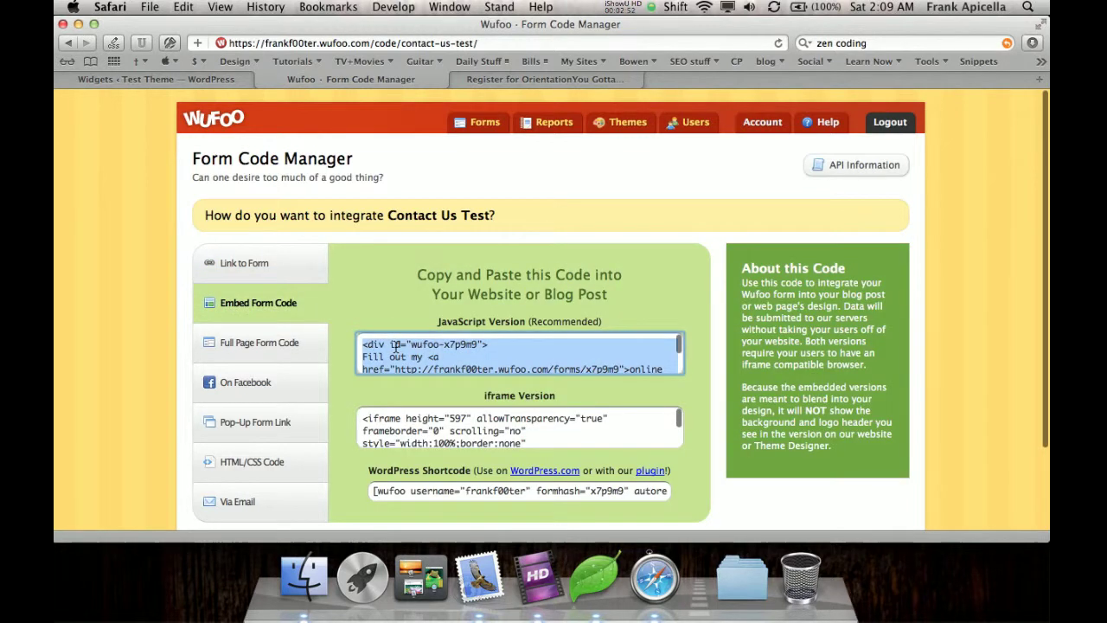
click(219, 78)
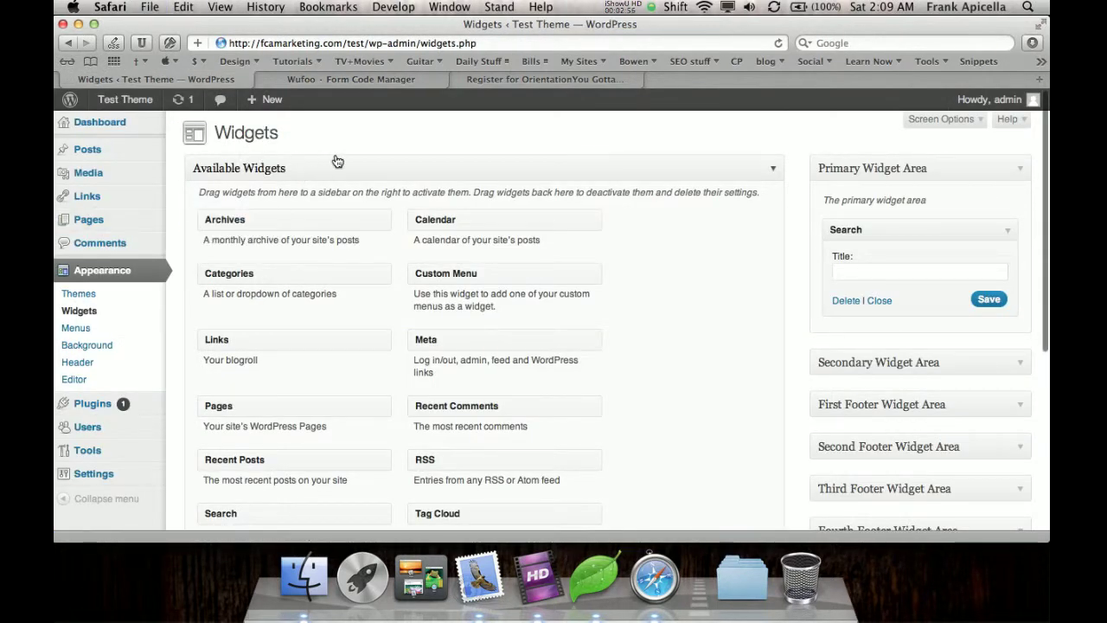
Load fcamarketing.com/test in a new browser tab
key(super+t)
text(fac)
key(BackSpace)
key(BackSpace)
key(BackSpace)
text(camarketing.com/)
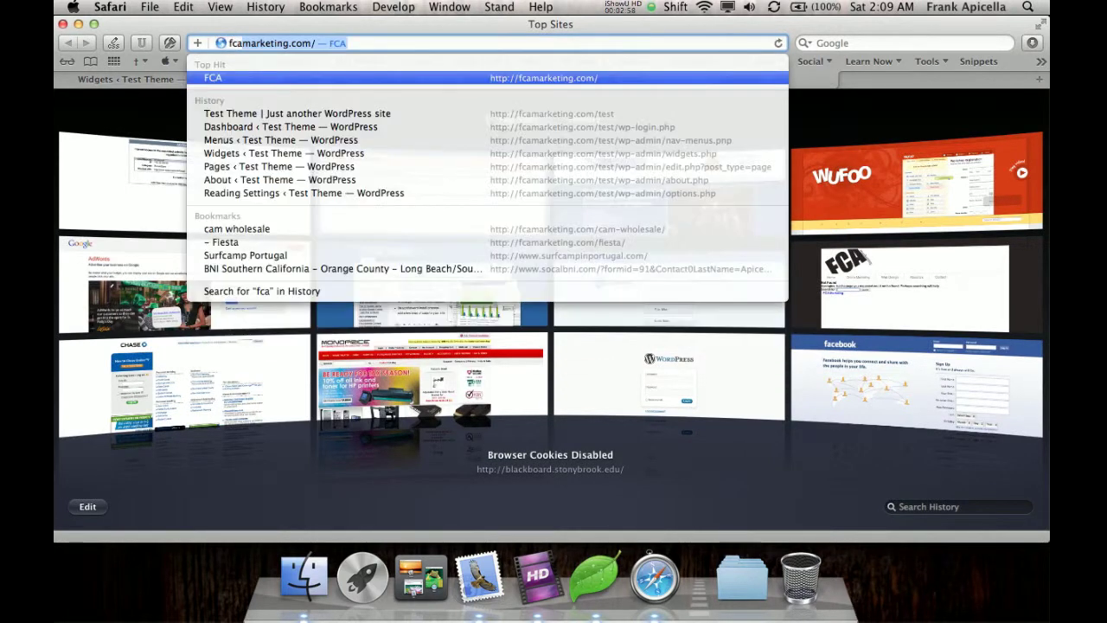
key(Right)
text(test)
key(Return)
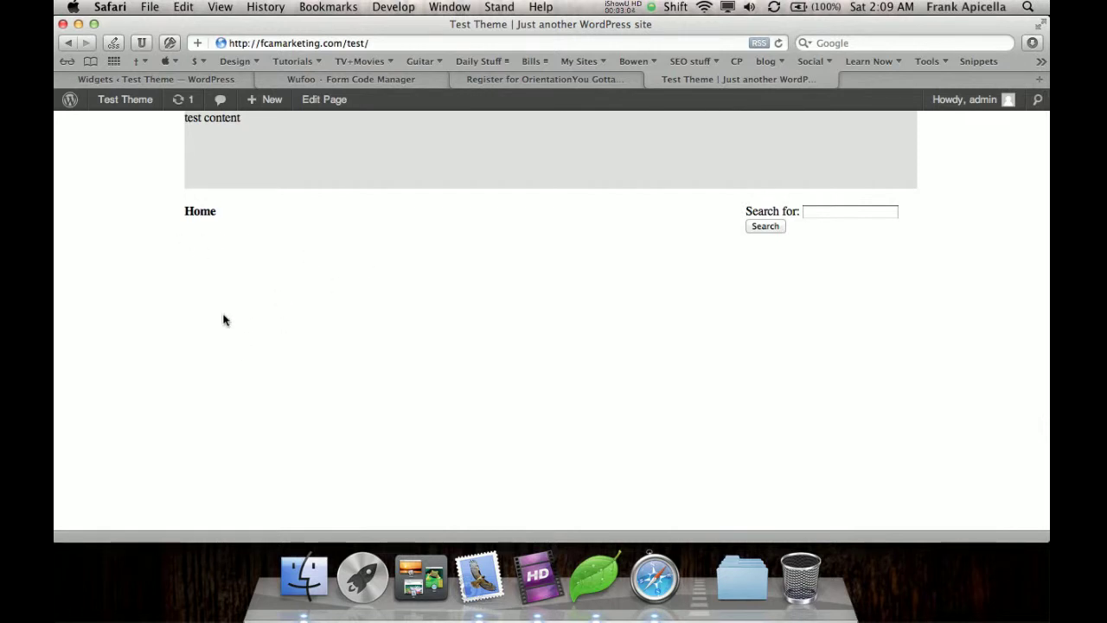
Paste the Wufoo embed code into the WordPress Home page's HTML and update the page
click(358, 77)
click(203, 78)
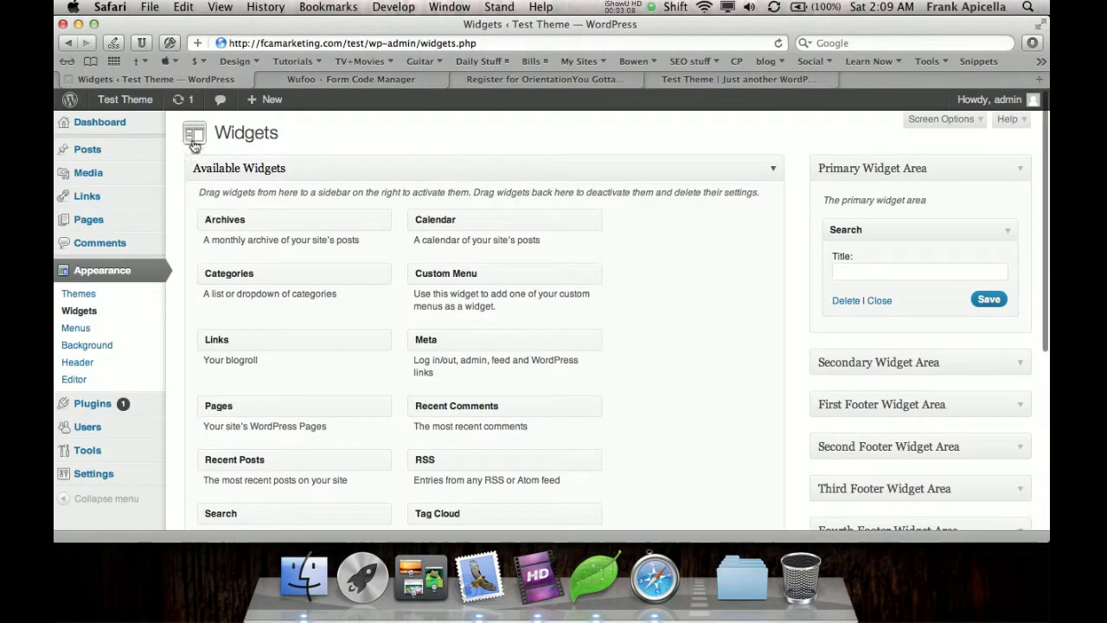
mouse_move(88, 173)
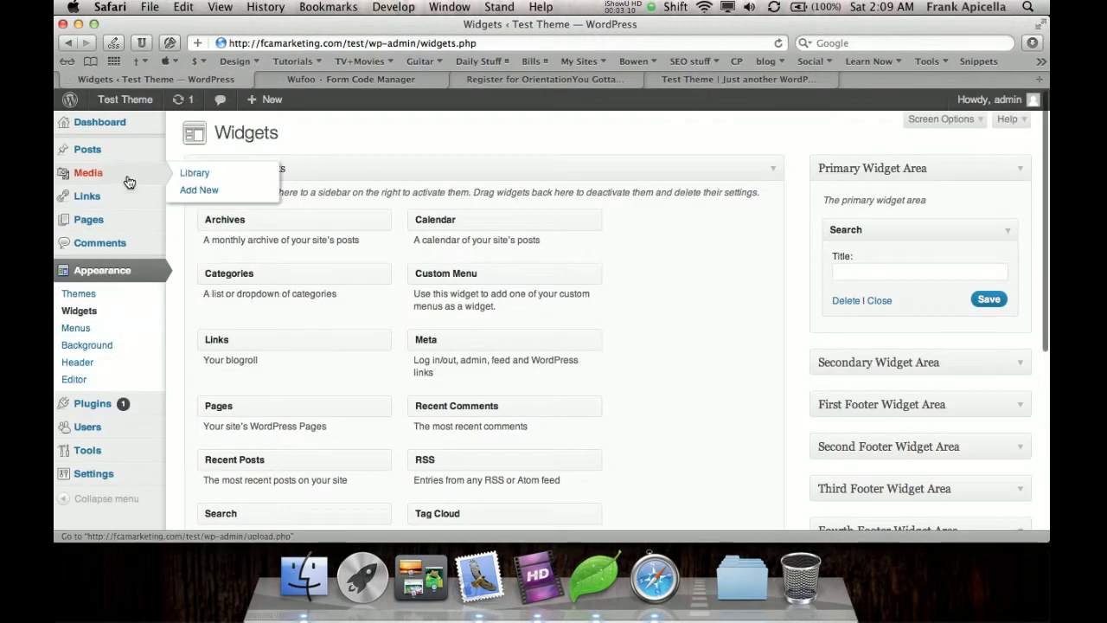
click(124, 218)
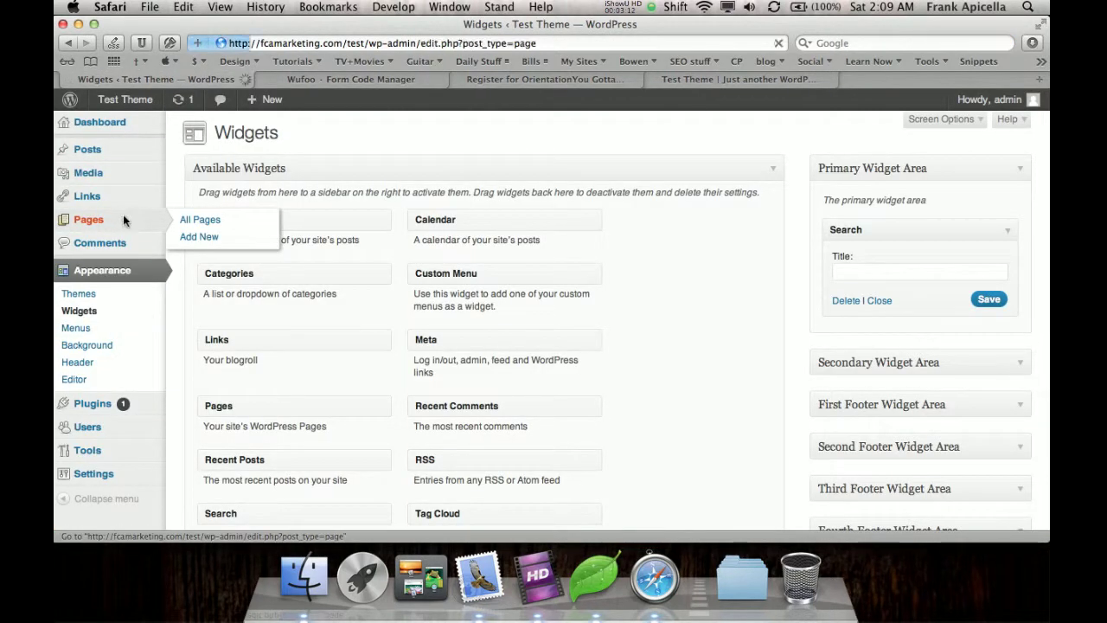
click(216, 261)
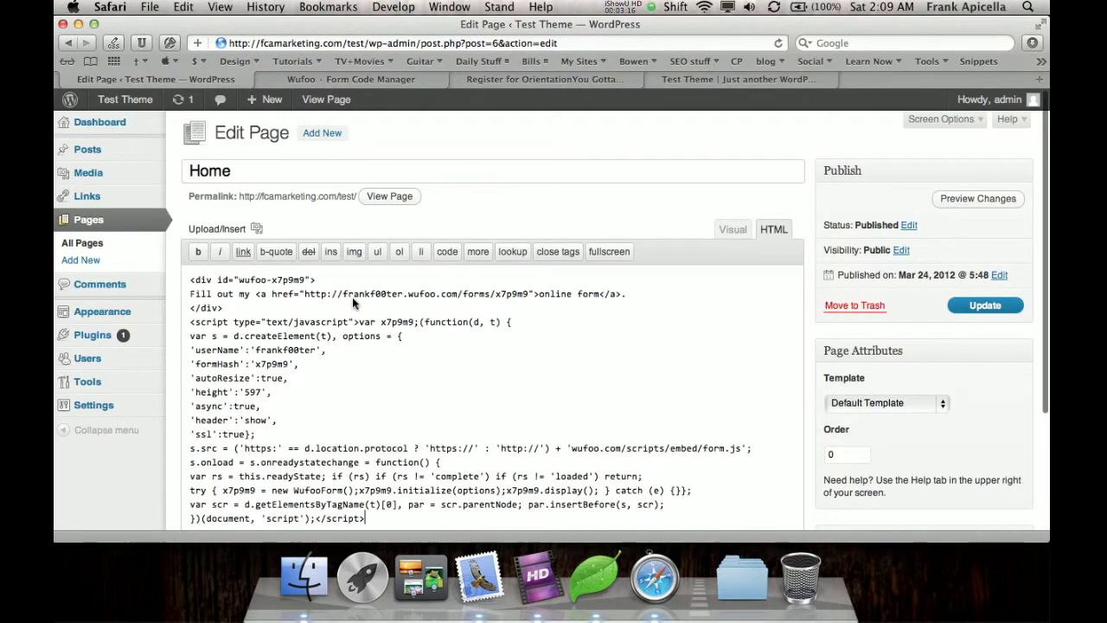
scroll(473, 333, down, 2)
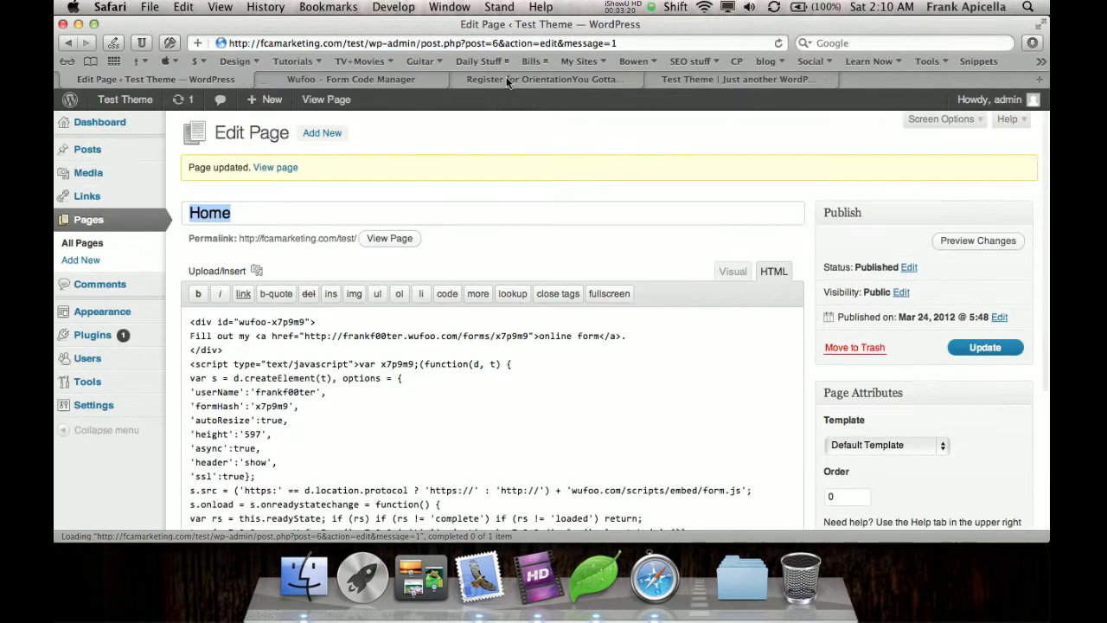
click(691, 75)
Reload the homepage and test the embedded form's Email, phone, Last name and Questions fields
key(super+r)
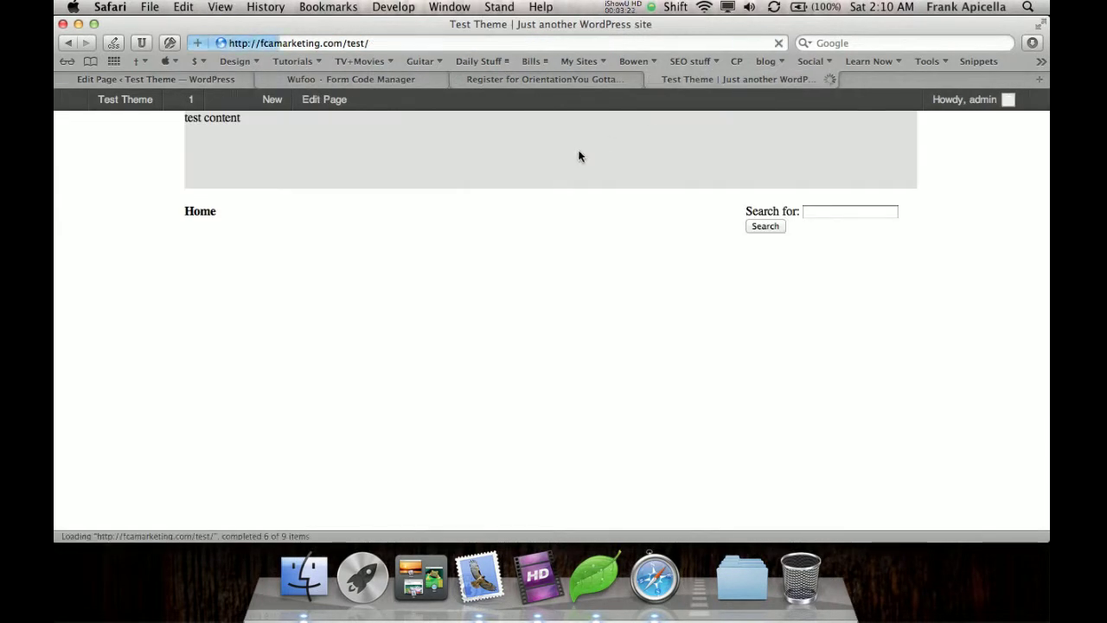
scroll(465, 236, down, 1)
click(260, 207)
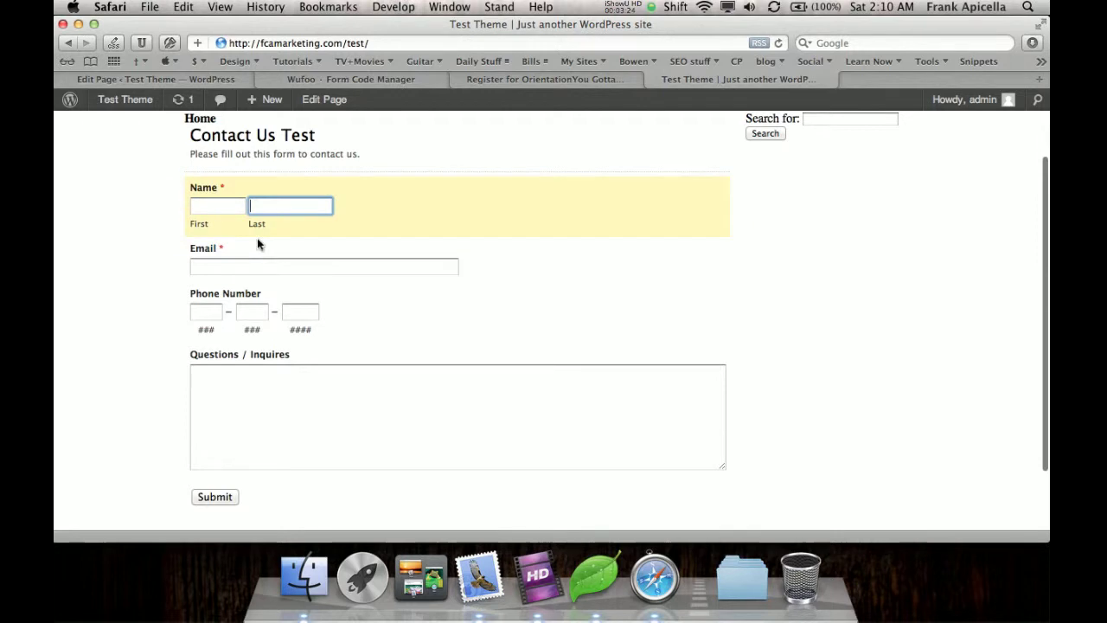
click(257, 268)
click(265, 327)
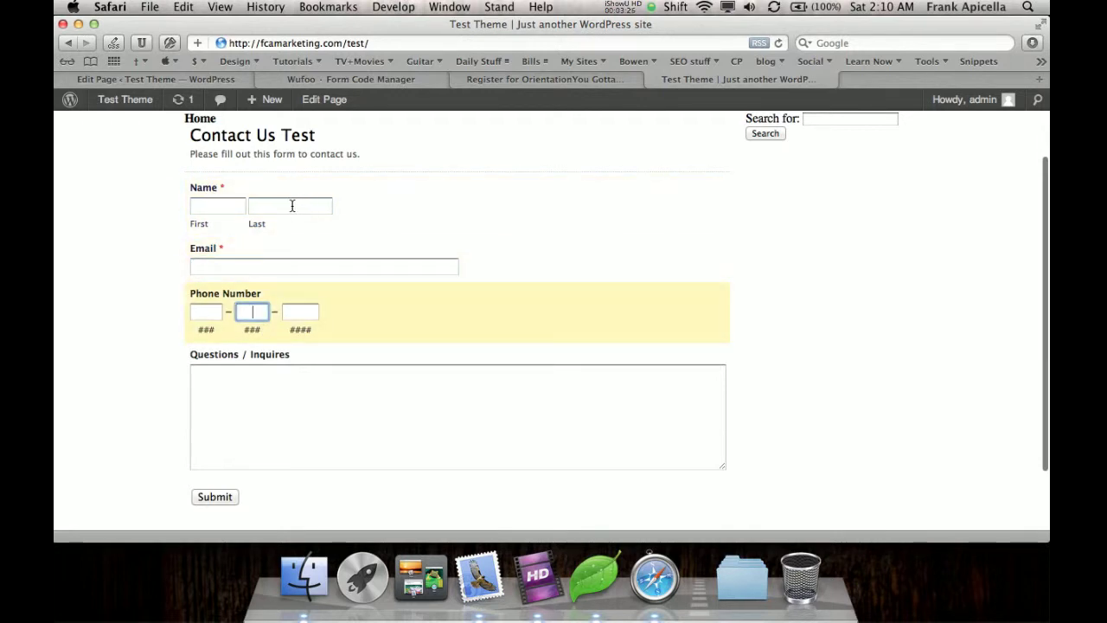
click(292, 206)
click(290, 270)
click(305, 313)
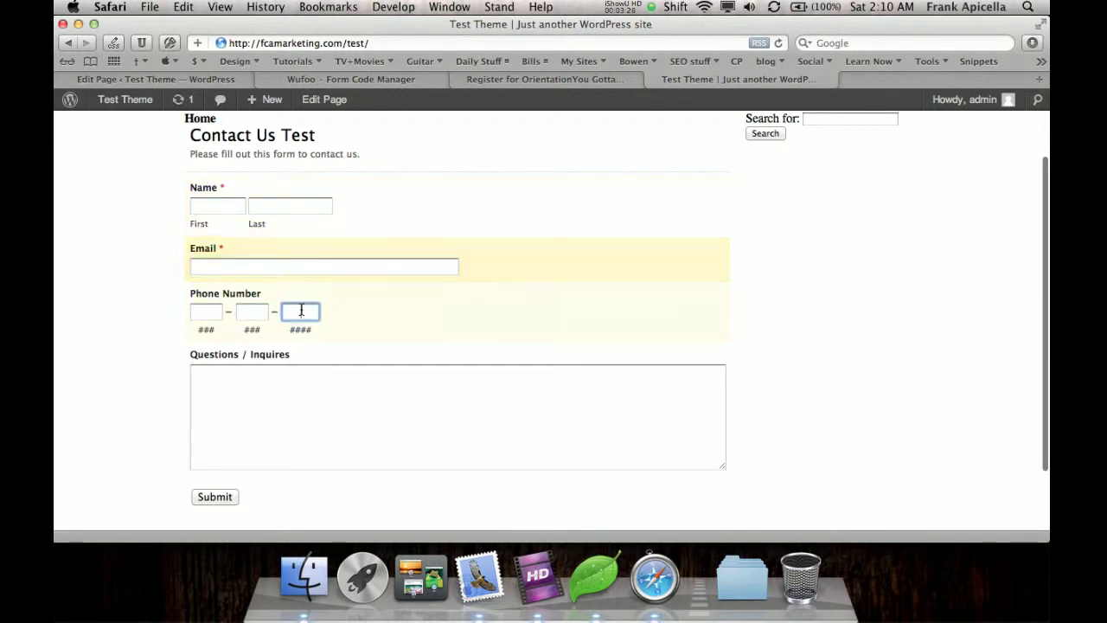
click(323, 400)
Recheck the Name, Email and phone fields, then return to the orientation sign-up page
scroll(311, 303, up, 1)
click(298, 271)
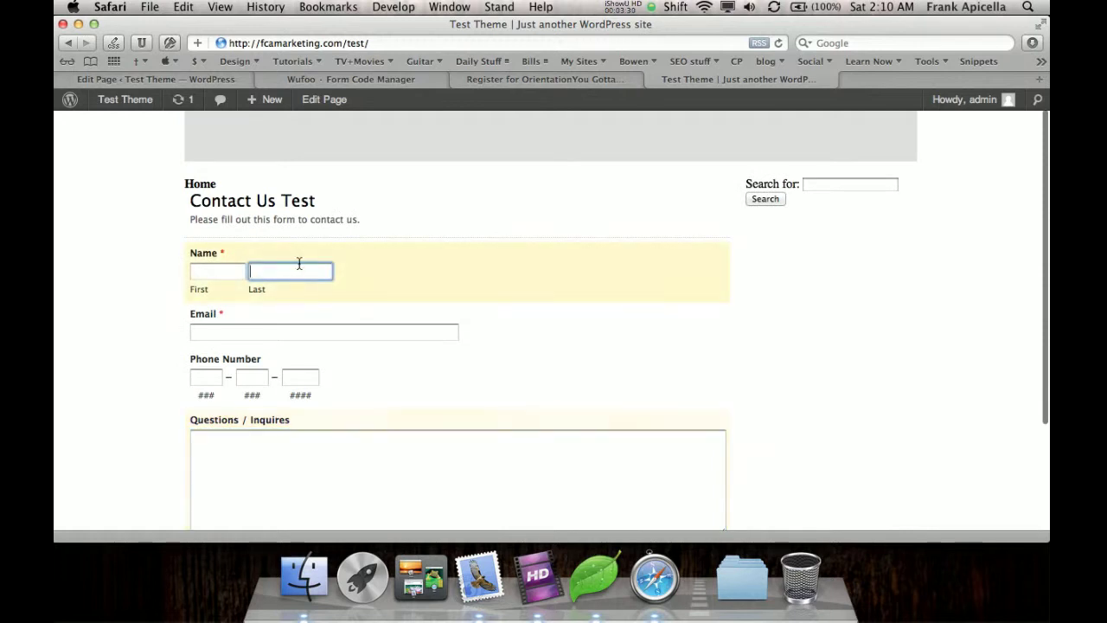
click(304, 332)
click(290, 373)
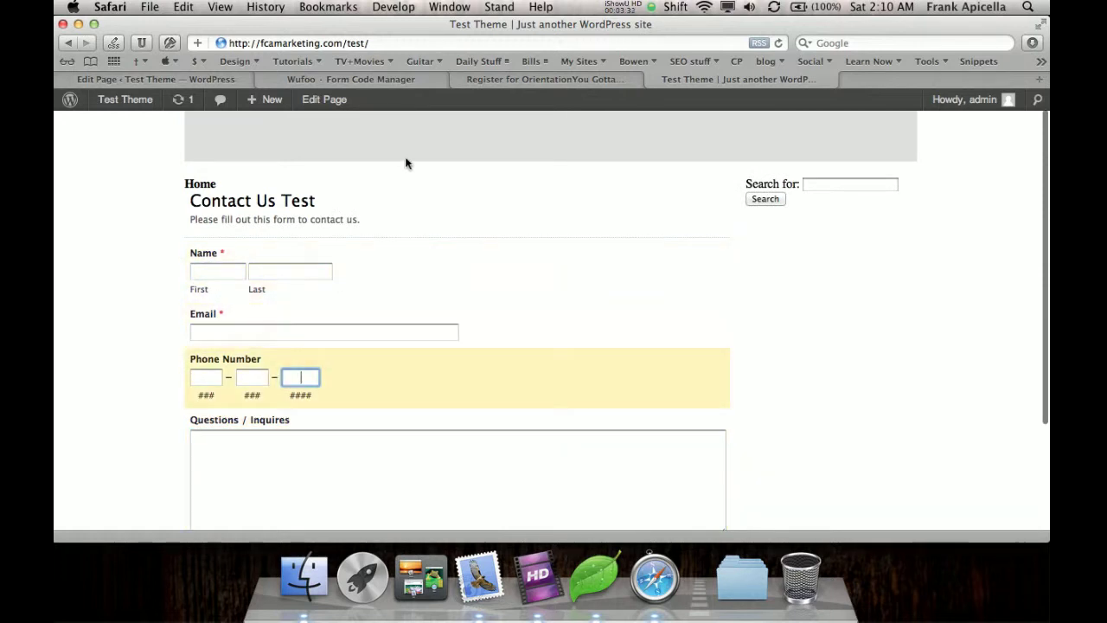
click(522, 77)
Try the sign-up form's Email, Phone Number and First name fields
scroll(489, 308, down, 2)
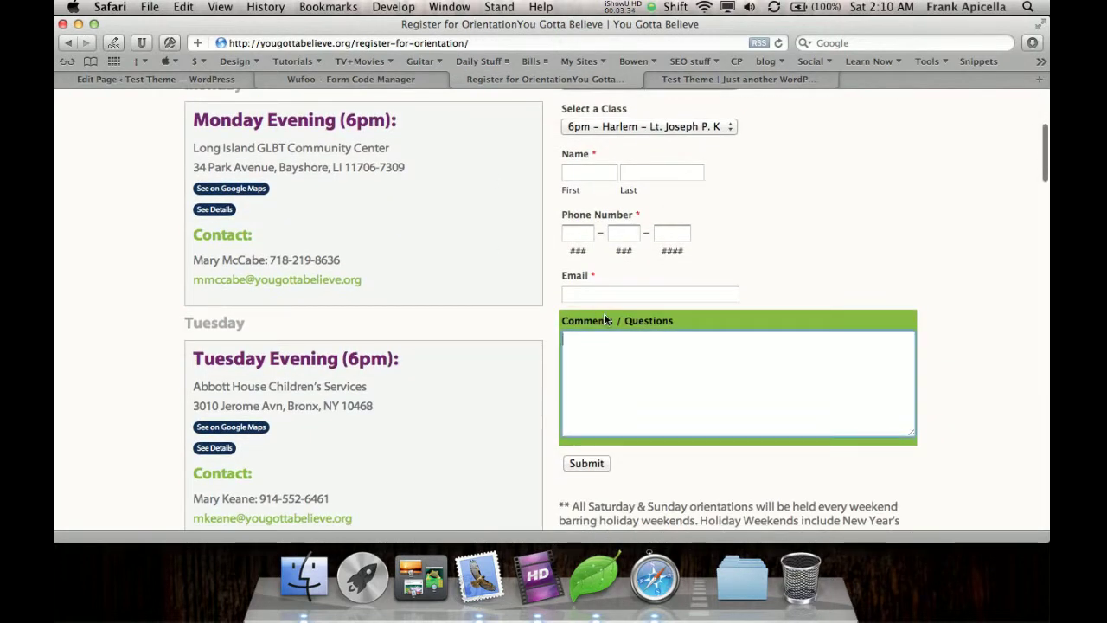
click(610, 293)
click(616, 231)
click(603, 172)
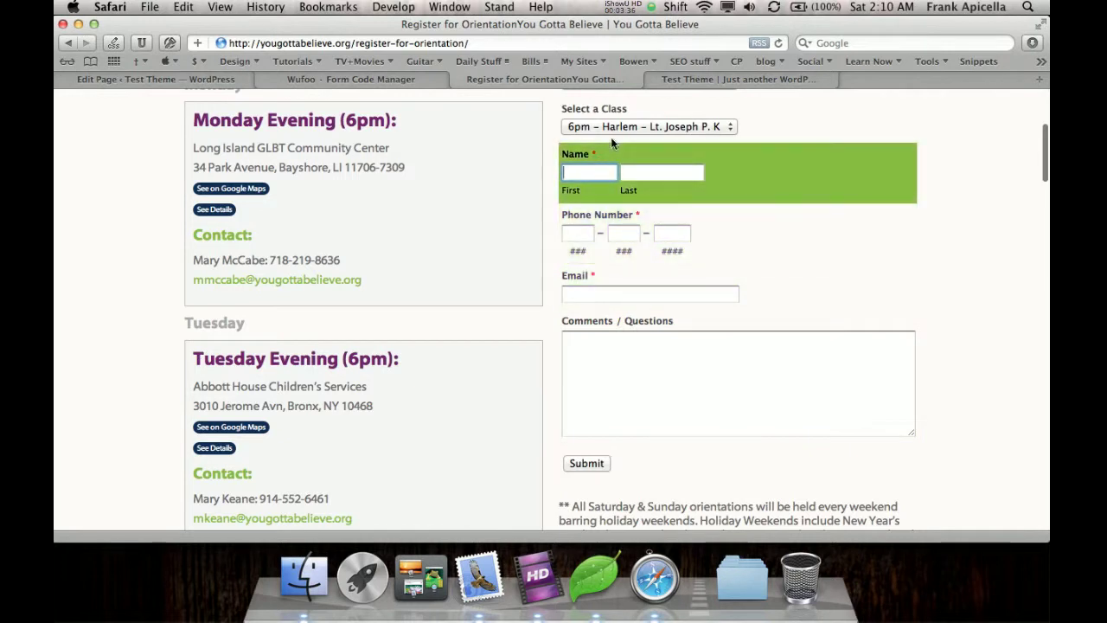
scroll(616, 126, up, 3)
Choose Saturday in the Select a Day dropdown and try the Comments box
click(649, 176)
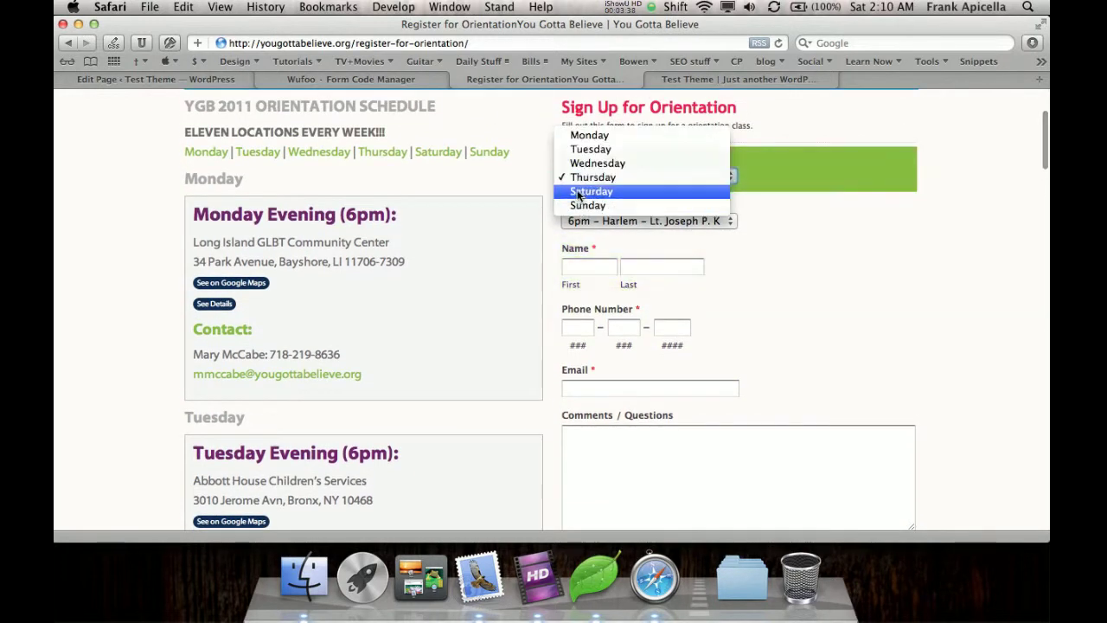
click(591, 190)
scroll(605, 295, down, 5)
click(623, 219)
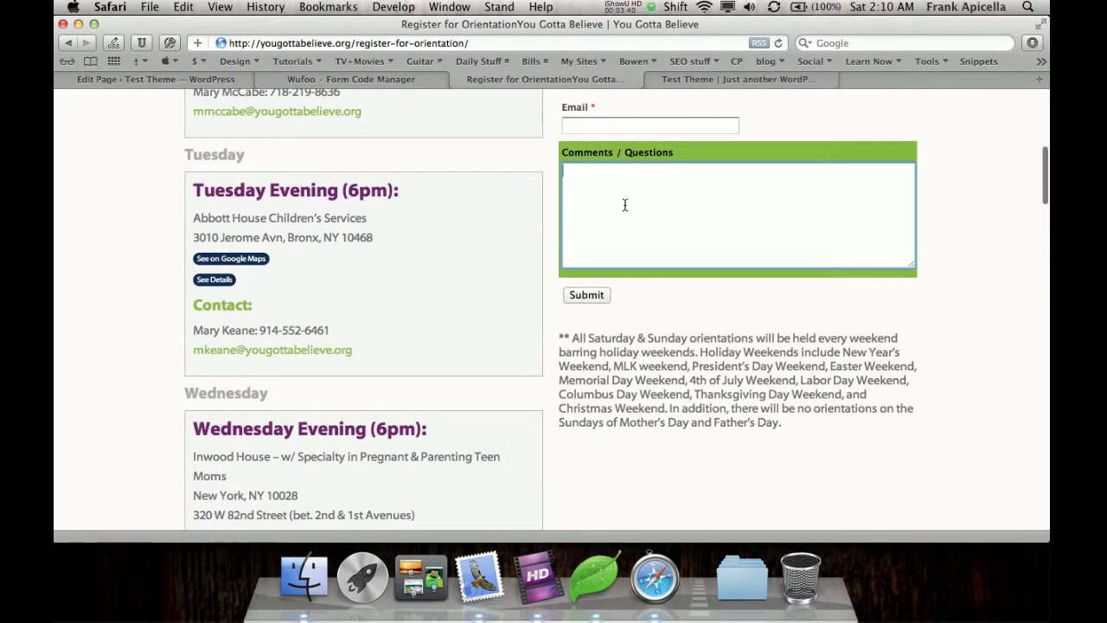
Return to the Test Theme homepage showing the Contact Us Test form
scroll(543, 201, up, 5)
scroll(543, 202, up, 3)
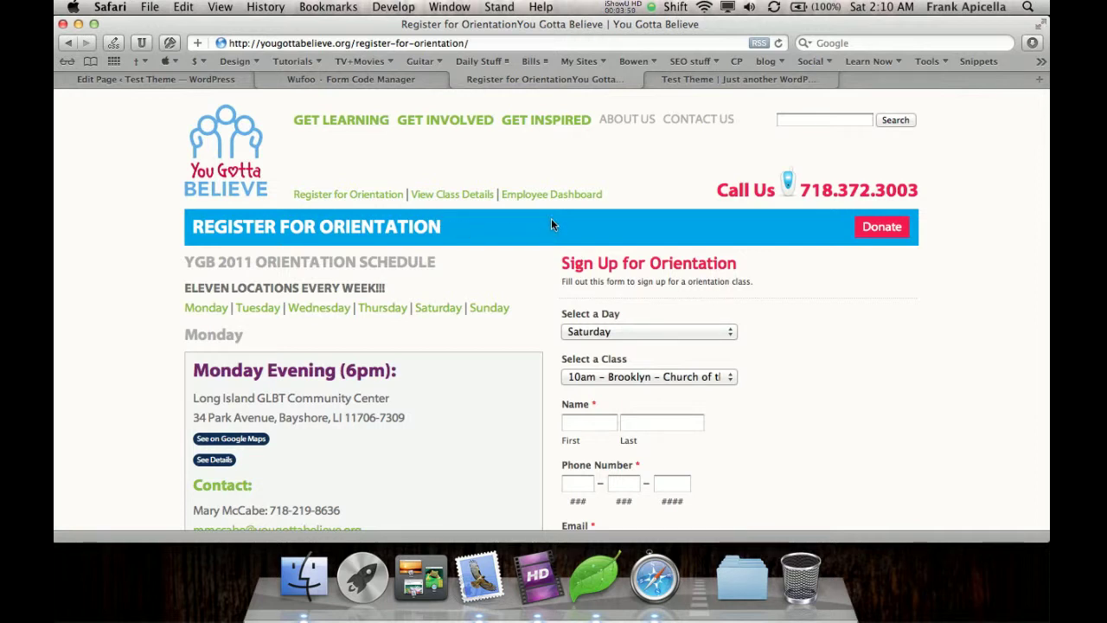
scroll(548, 227, down, 5)
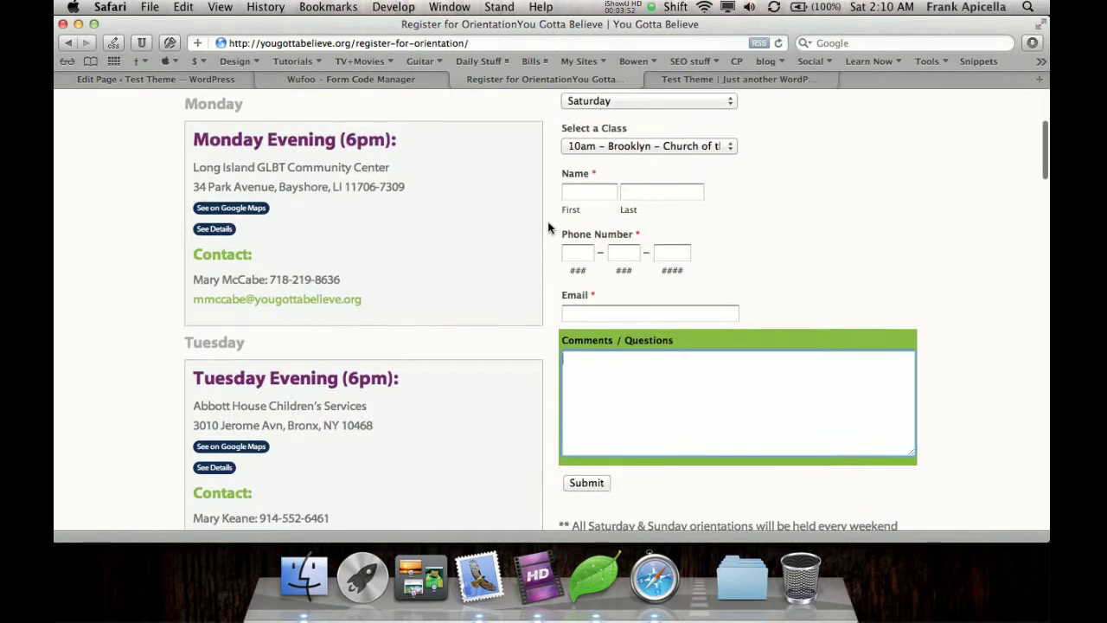
scroll(548, 226, up, 5)
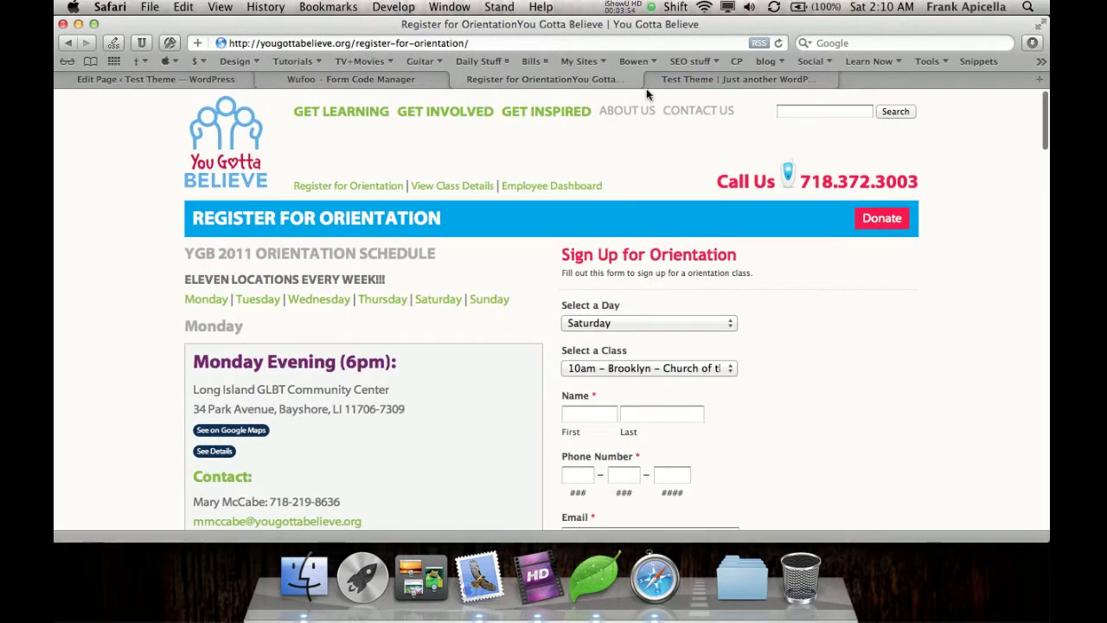
click(675, 84)
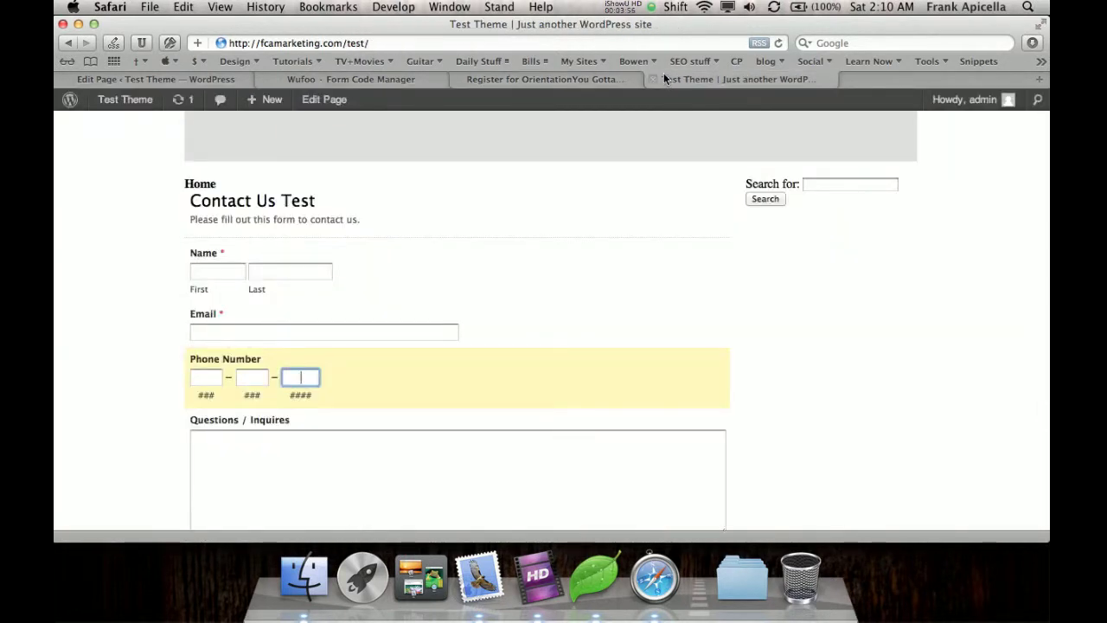
Compare the orientation form, Wufoo embed code and homepage tabs, ending on Register for Orientation
click(546, 79)
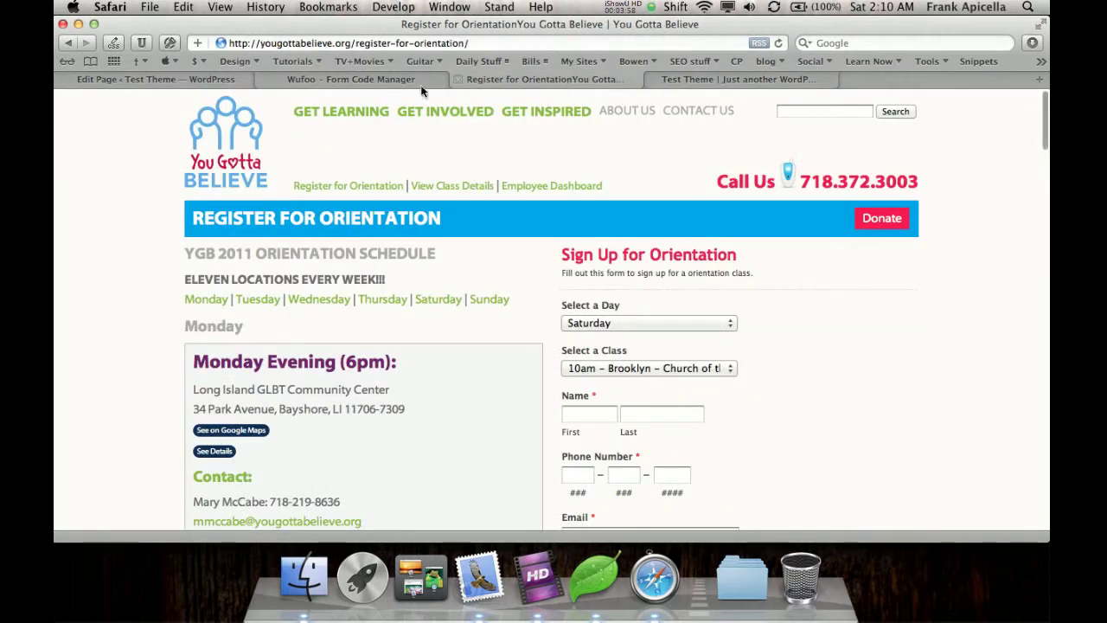
click(399, 82)
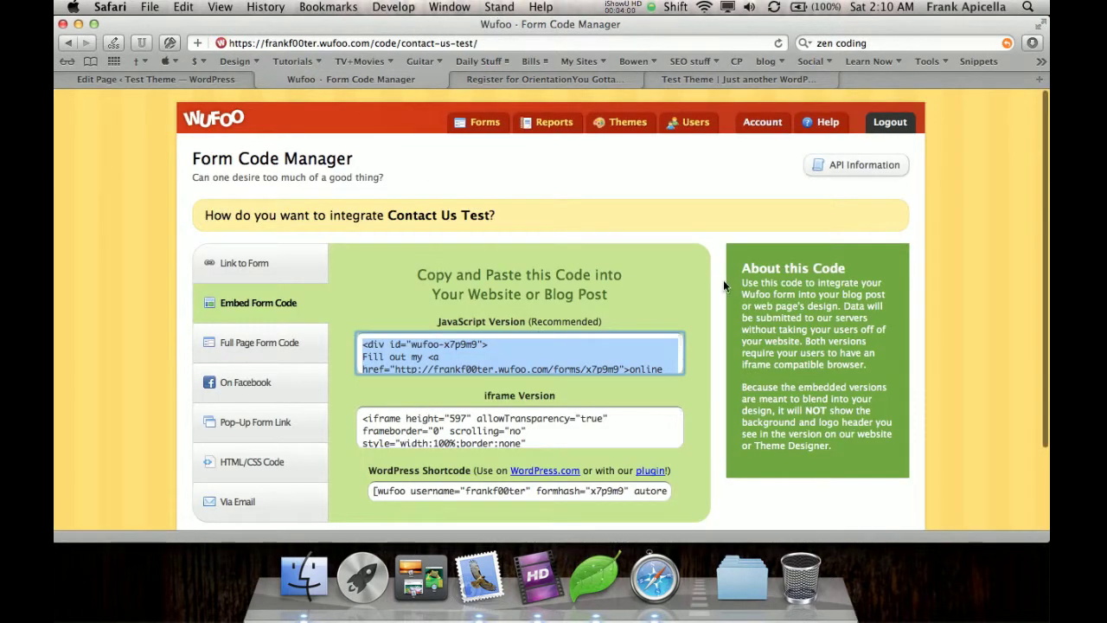
scroll(714, 286, down, 3)
scroll(713, 281, up, 3)
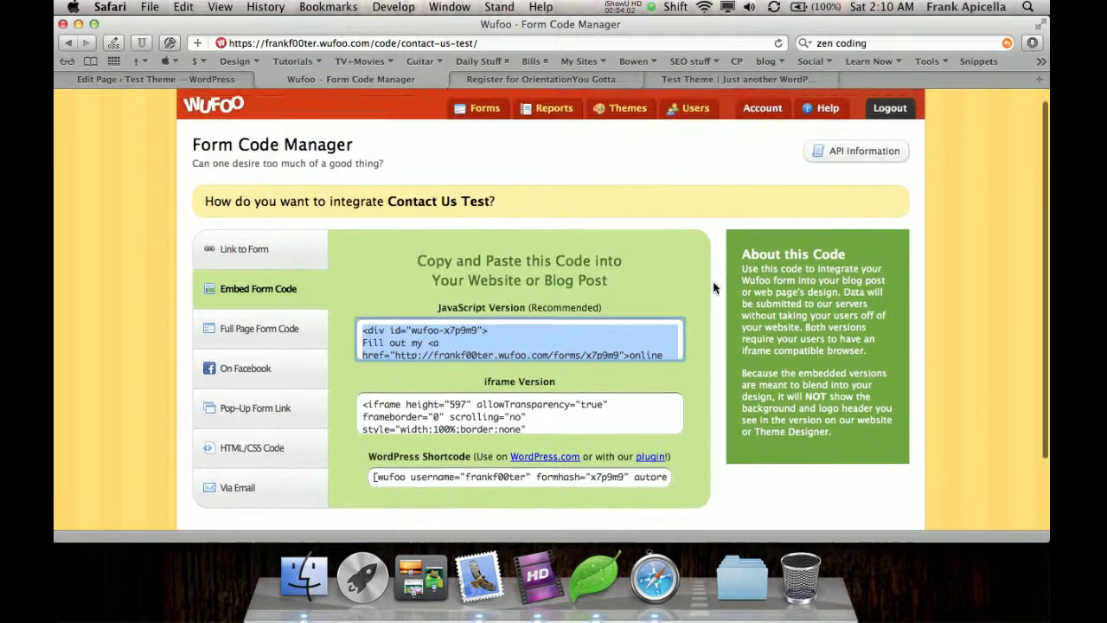
click(692, 78)
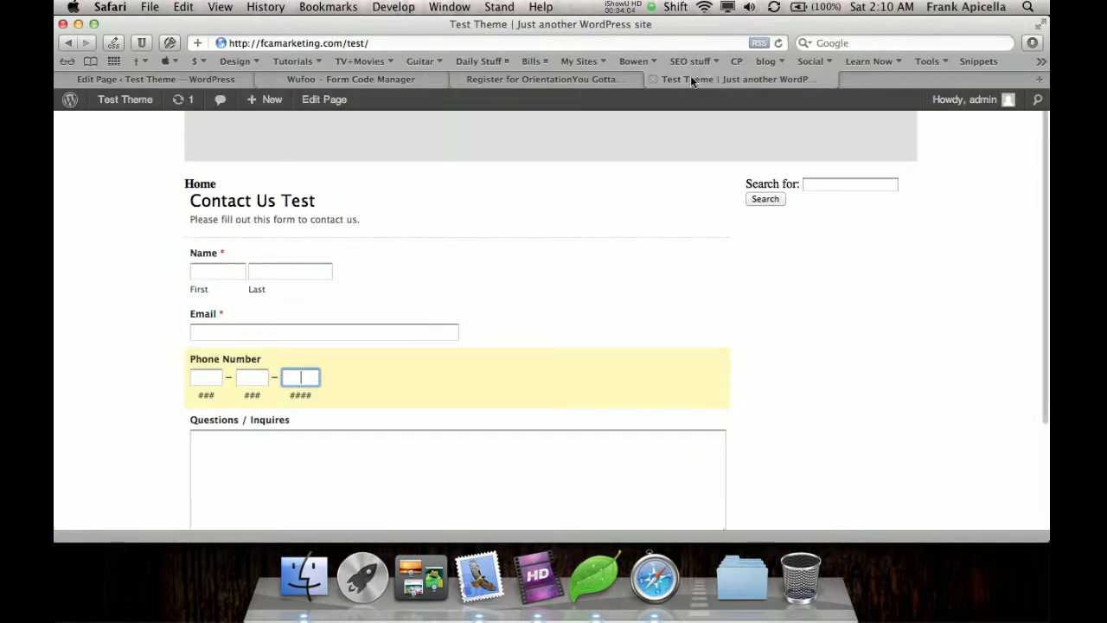
click(532, 79)
click(384, 78)
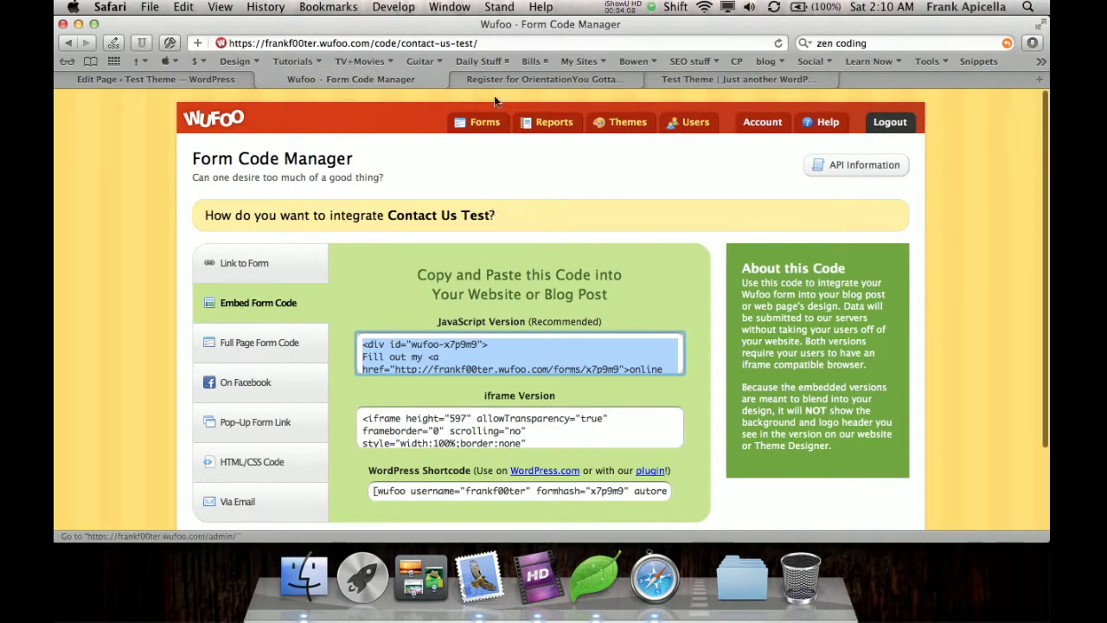
click(535, 78)
click(627, 7)
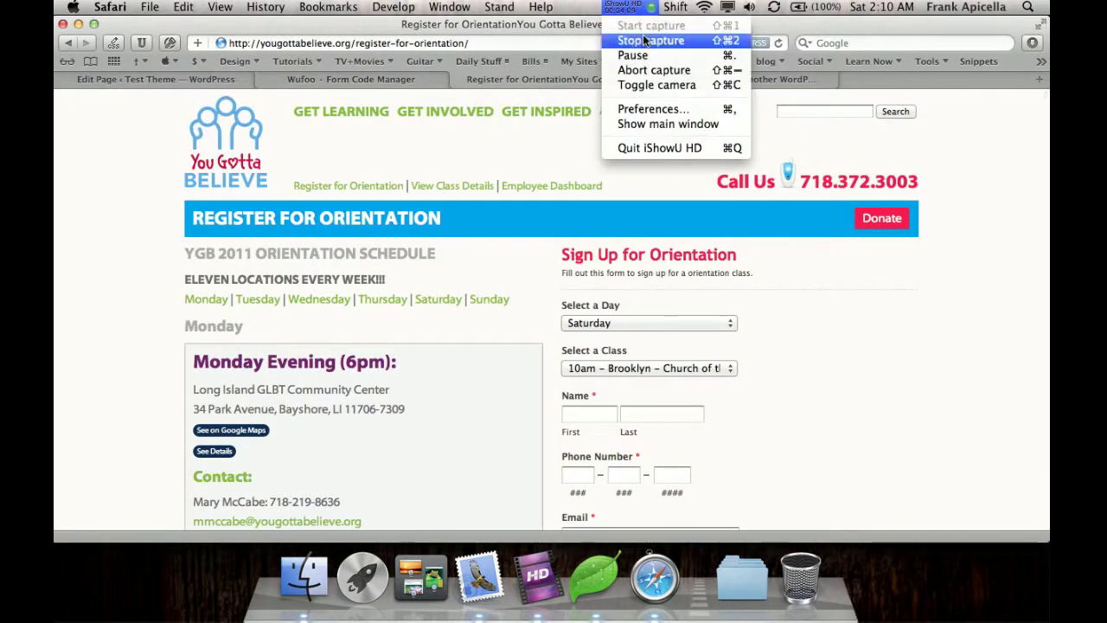